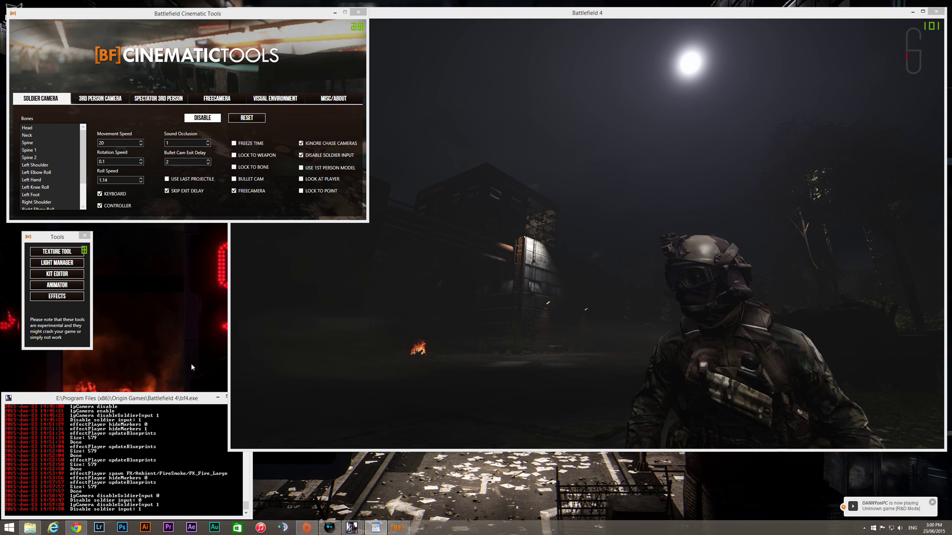
# Switch to Chrome and view the Battlefield Cinematic Tools donation page and its PayPal donation amount form.
pyautogui.click(77, 530)
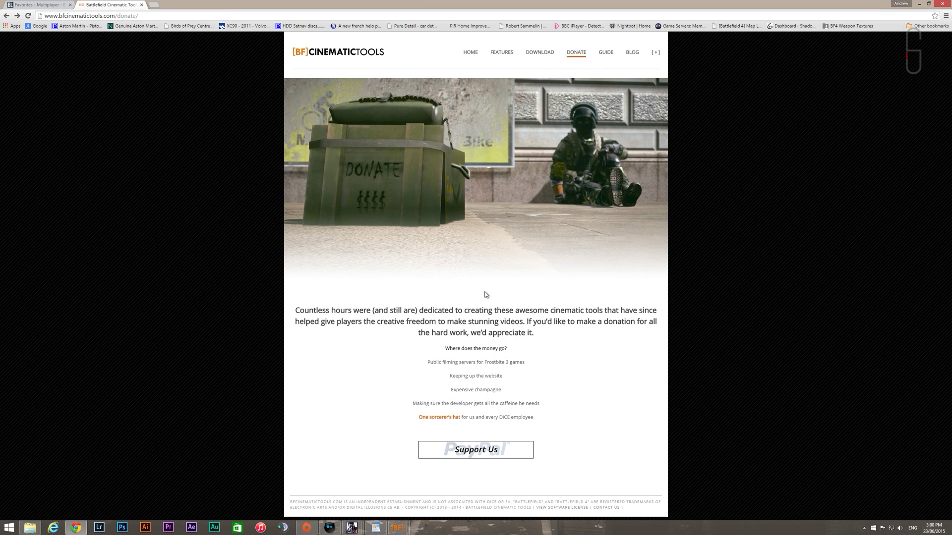
pyautogui.click(480, 457)
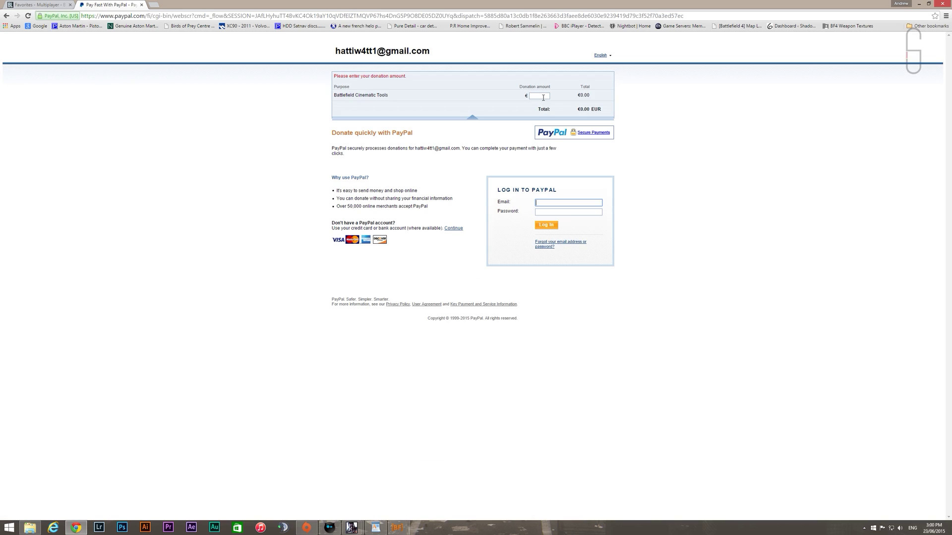
pyautogui.click(545, 97)
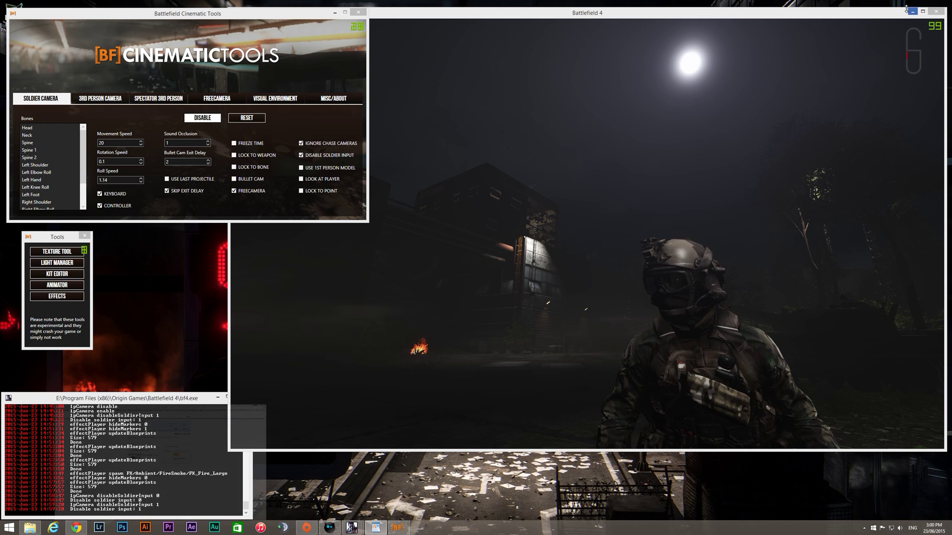
pyautogui.click(919, 4)
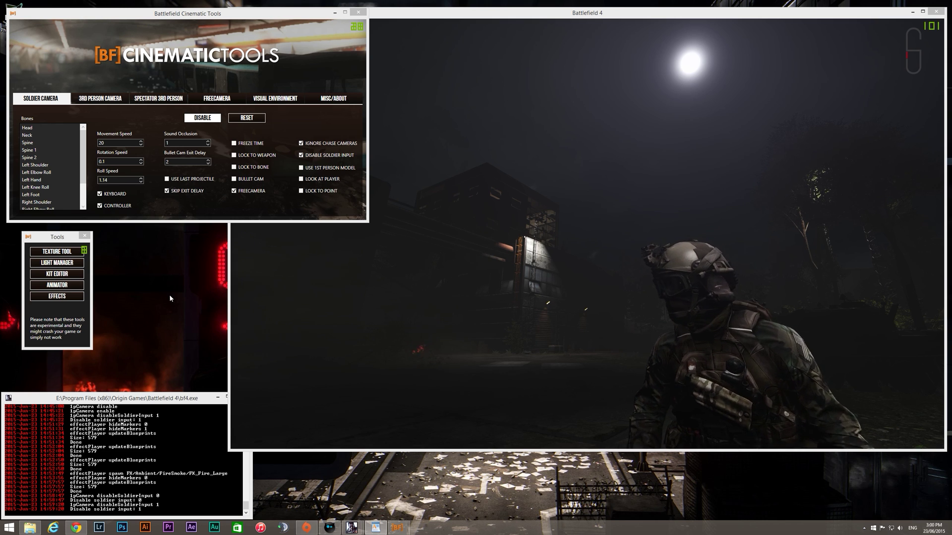
# Open the experimental other tools, launch the effects player, and arrange both windows below the main Cinematic Tools window.
pyautogui.click(333, 99)
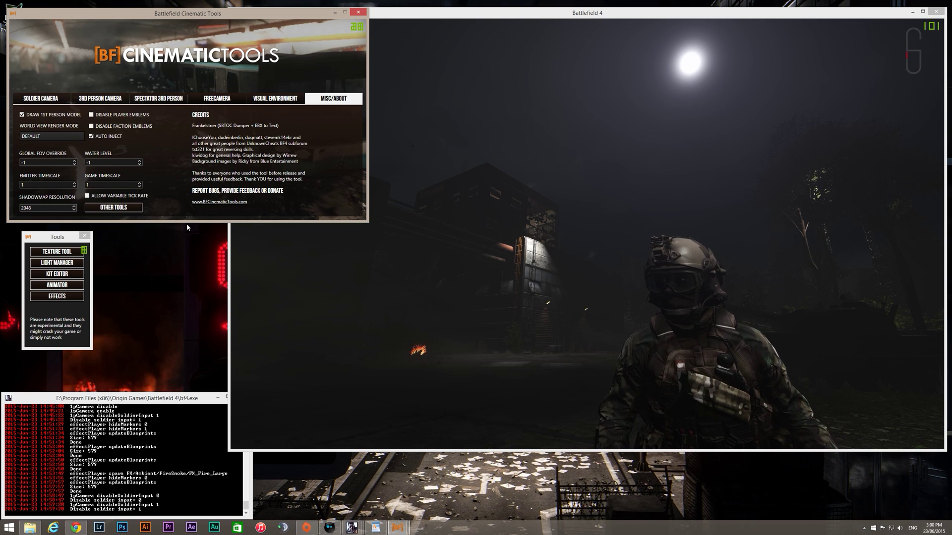
pyautogui.click(116, 212)
pyautogui.moveTo(191, 60); pyautogui.dragTo(50, 227)
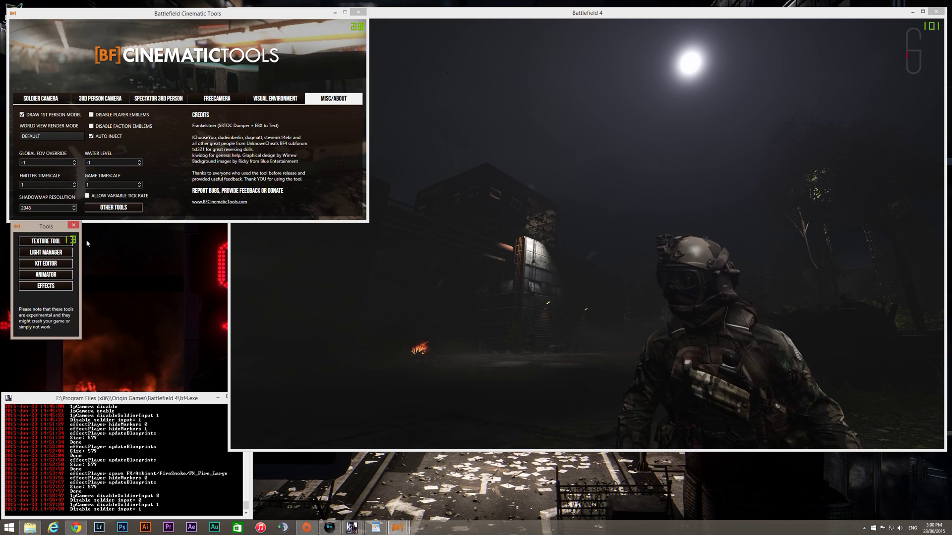
pyautogui.click(52, 286)
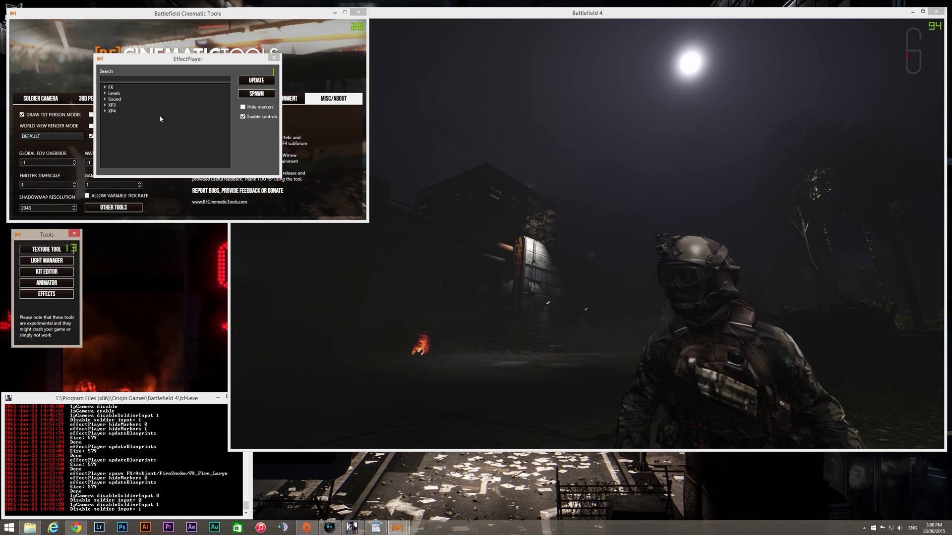
pyautogui.moveTo(168, 61); pyautogui.dragTo(104, 249)
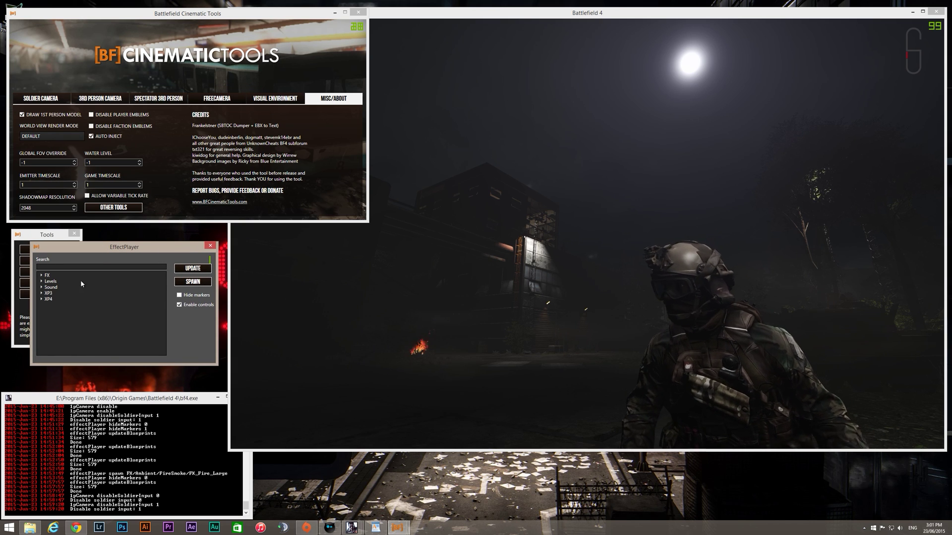
pyautogui.click(108, 267)
pyautogui.moveTo(131, 247); pyautogui.dragTo(127, 251)
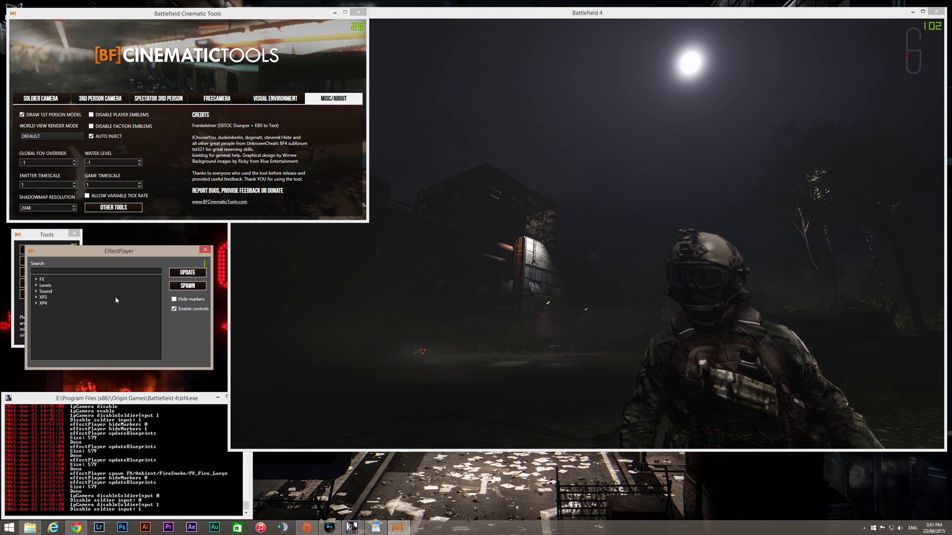
# Update the list of available effects in EffectPlayer.
pyautogui.click(188, 273)
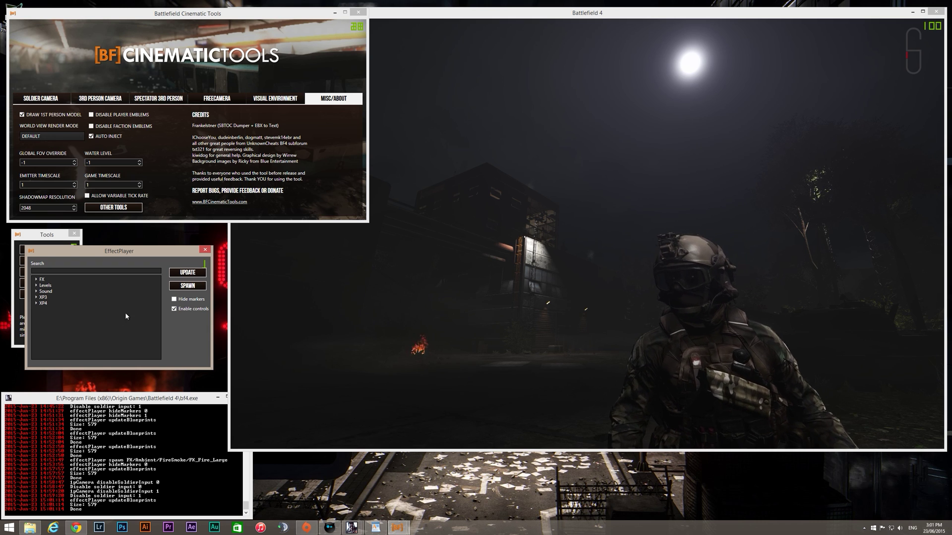
pyautogui.moveTo(121, 251); pyautogui.dragTo(125, 253)
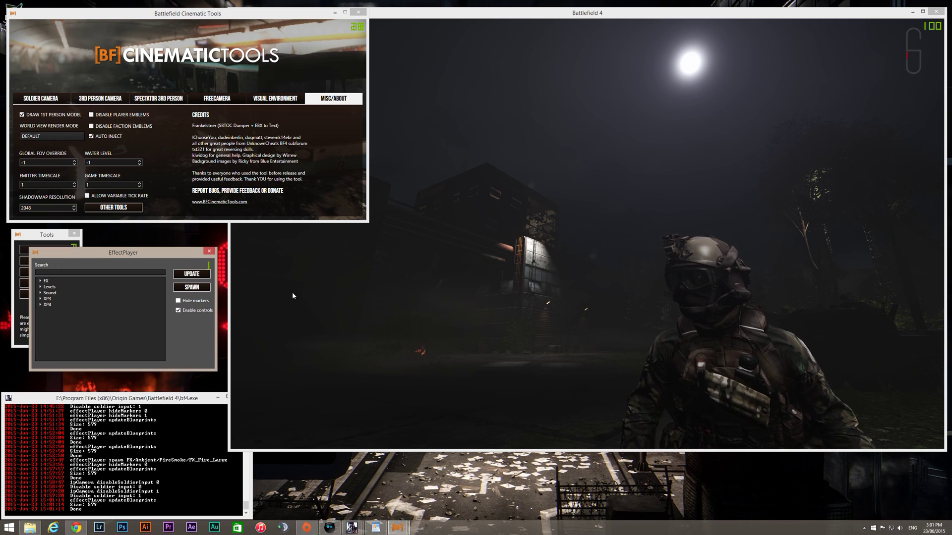
pyautogui.click(566, 306)
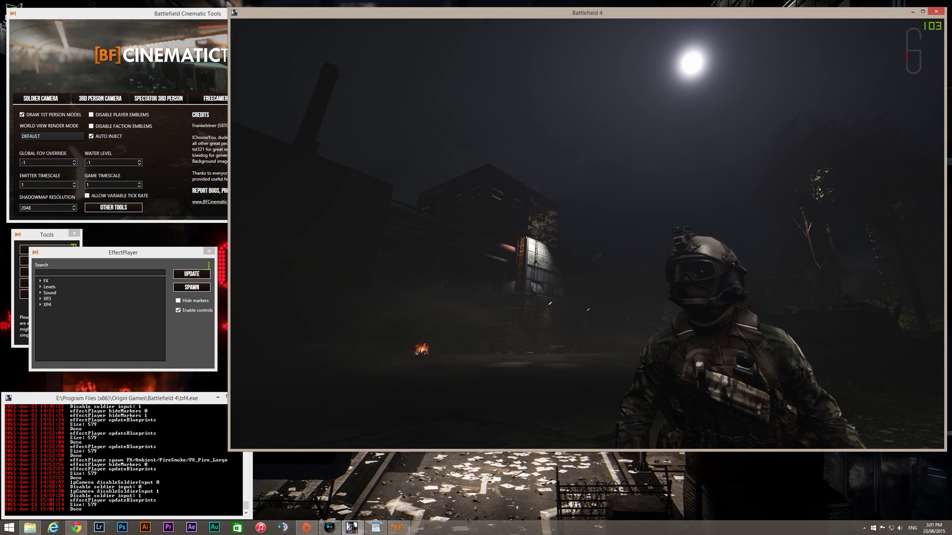
pyautogui.hotkey('alt', 'Tab')
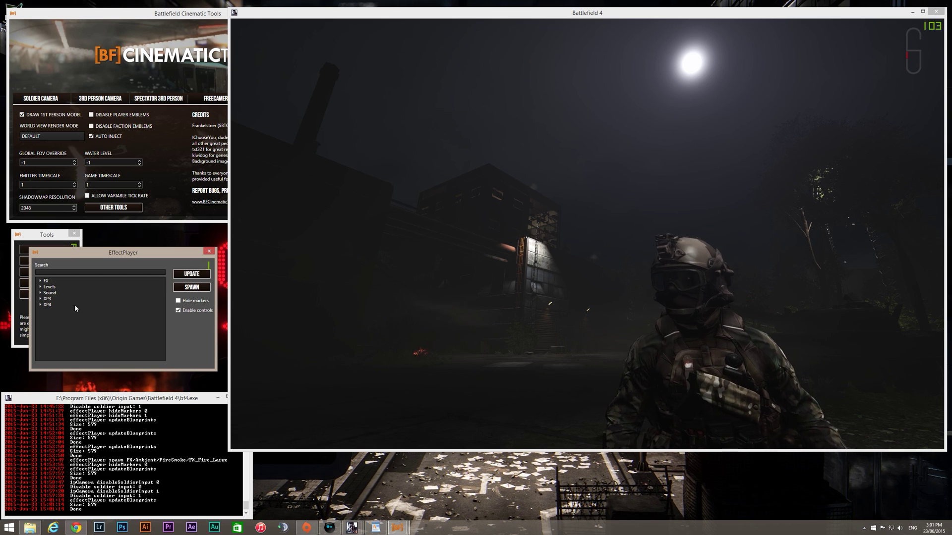
# Expand FX, Ambient and FireSmoke in the effect list and select FX_Fire_Large.
pyautogui.click(41, 281)
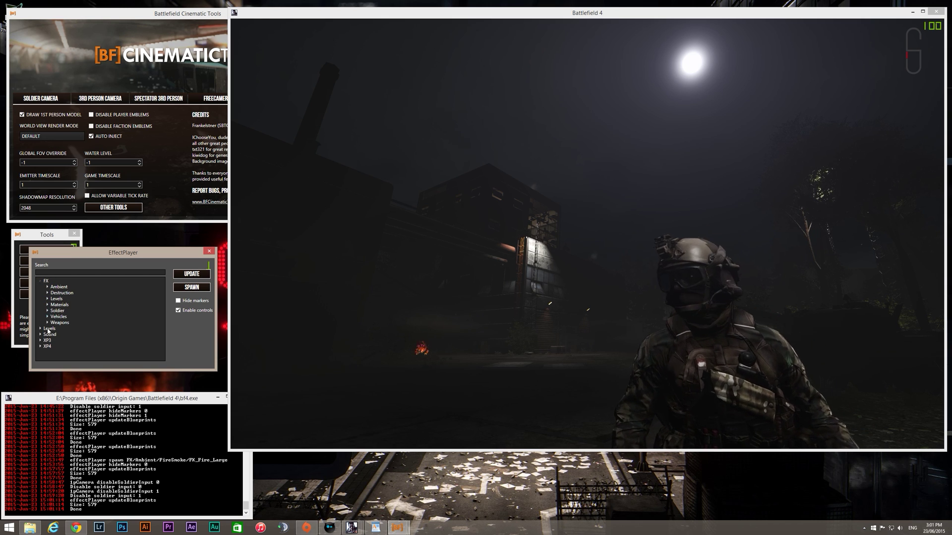
pyautogui.click(55, 288)
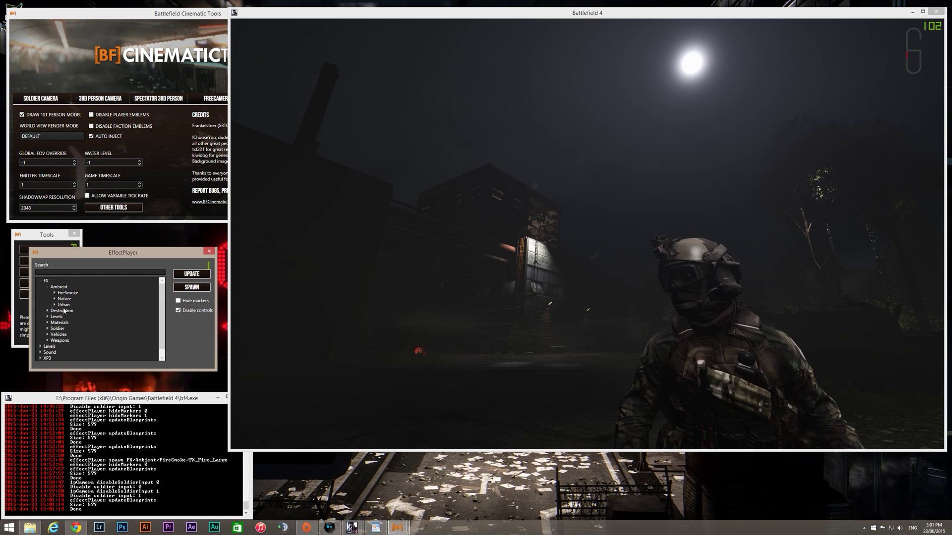
pyautogui.click(55, 293)
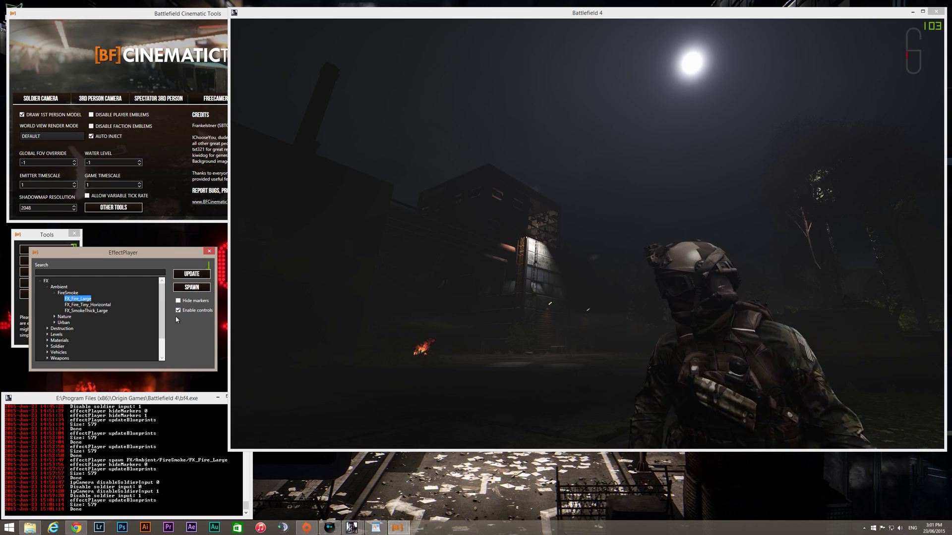
# Fly the game camera down to the ground near the warehouse shutter and spawn the selected FX_Fire_Large effect there.
pyautogui.hotkey('alt', 'Tab')
pyautogui.press('w')
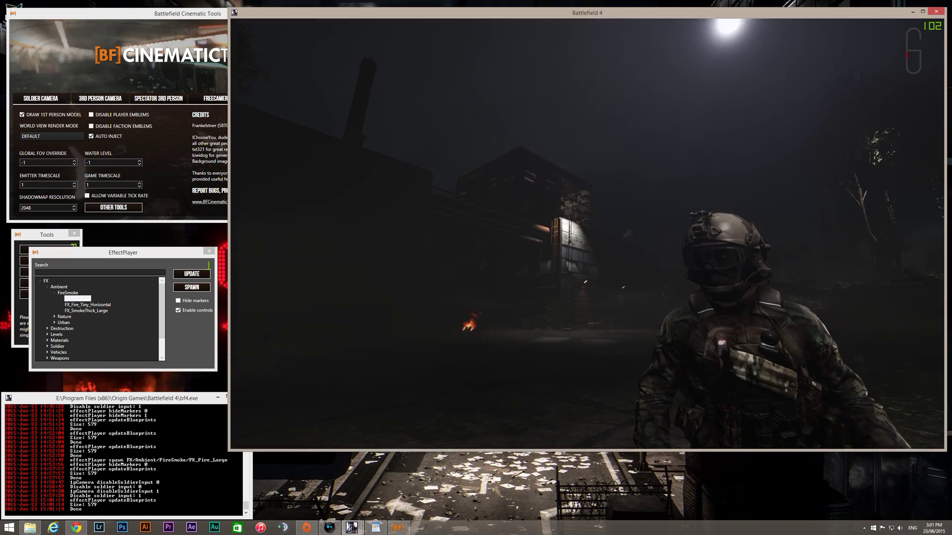
pyautogui.press('w')
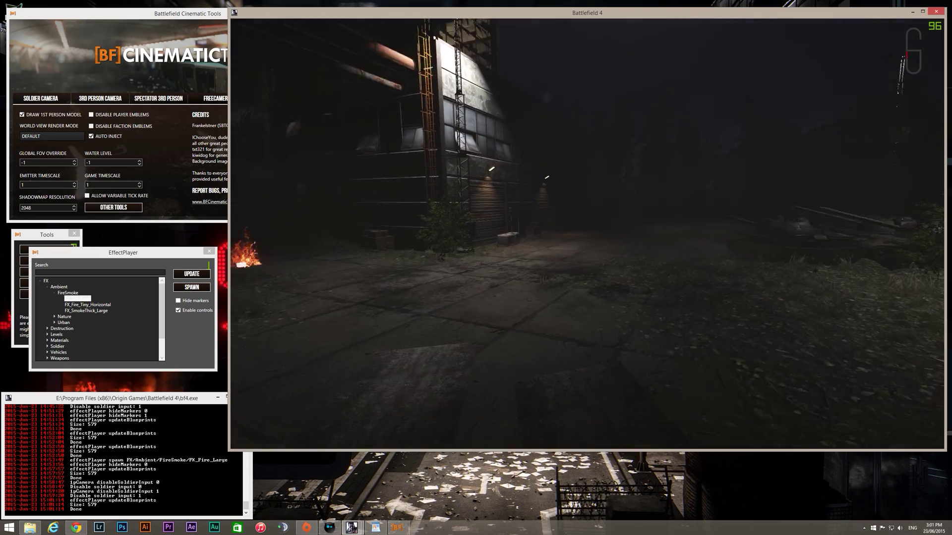
pyautogui.press('w')
pyautogui.hotkey('alt', 'Tab')
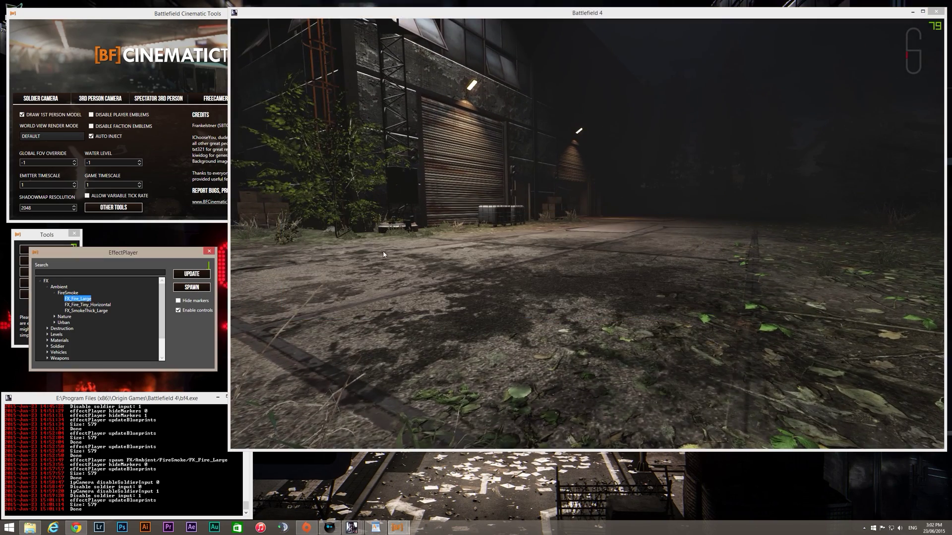
pyautogui.click(474, 251)
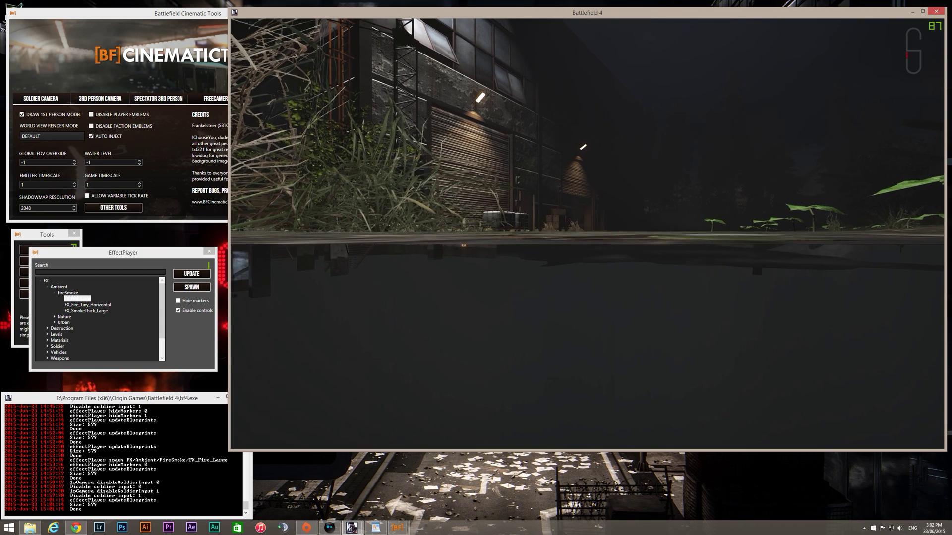
pyautogui.hotkey('alt', 'Tab')
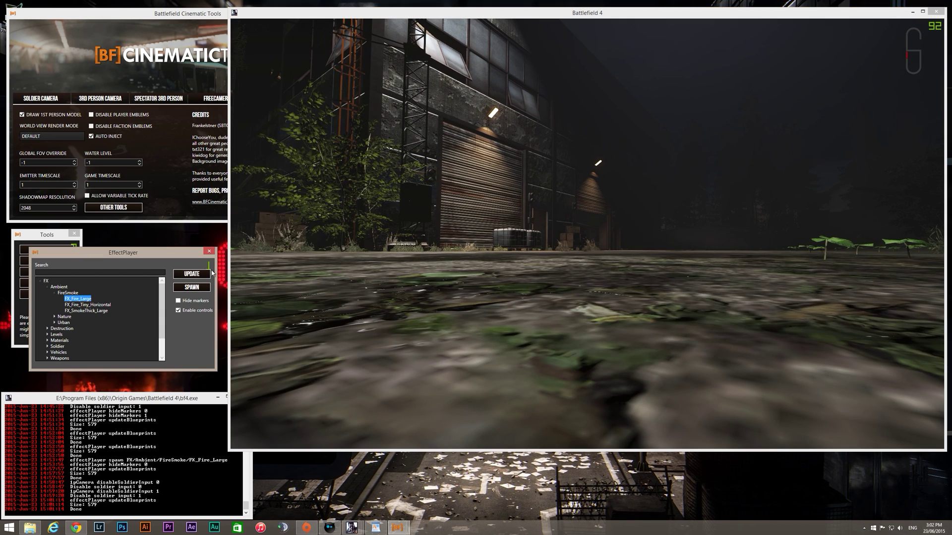
pyautogui.click(191, 288)
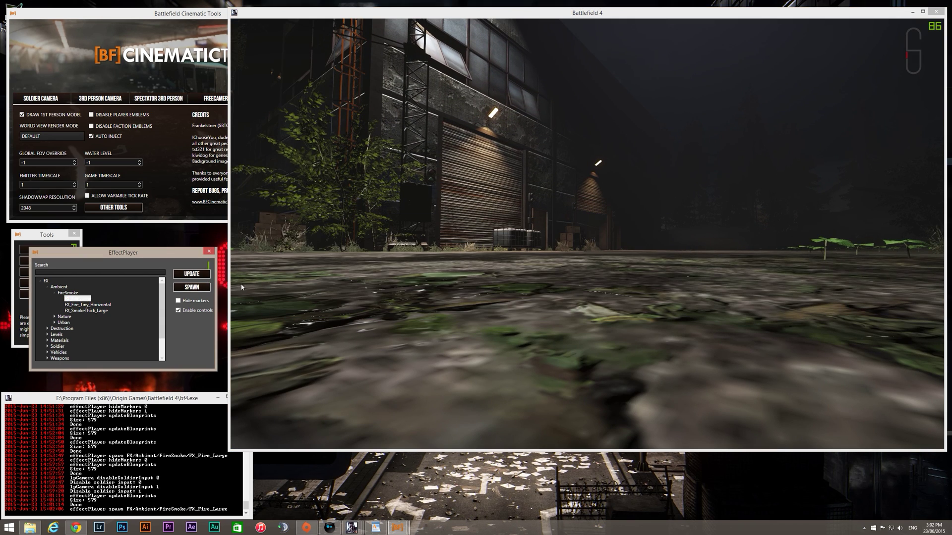
# Examine the spawned FX_Fire_Large marker from several camera positions around it.
pyautogui.click(400, 281)
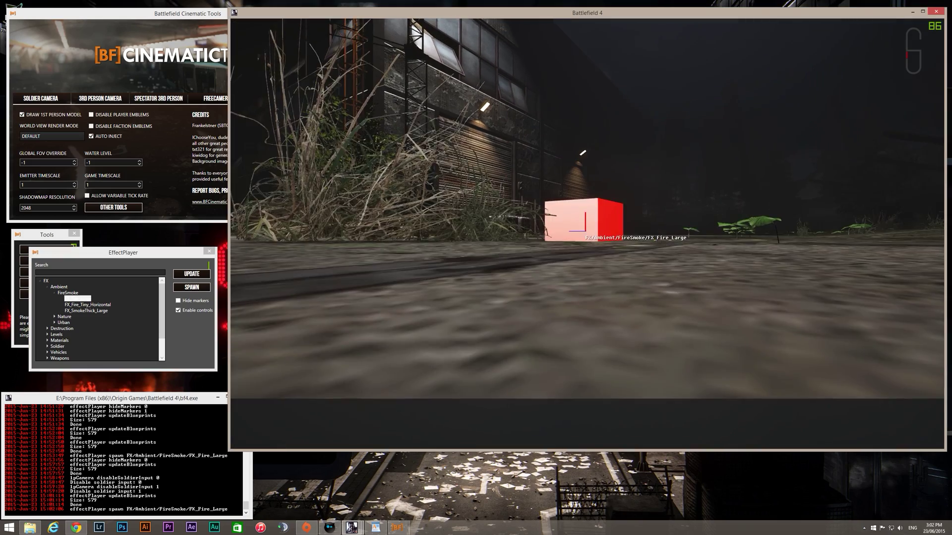
pyautogui.press('w')
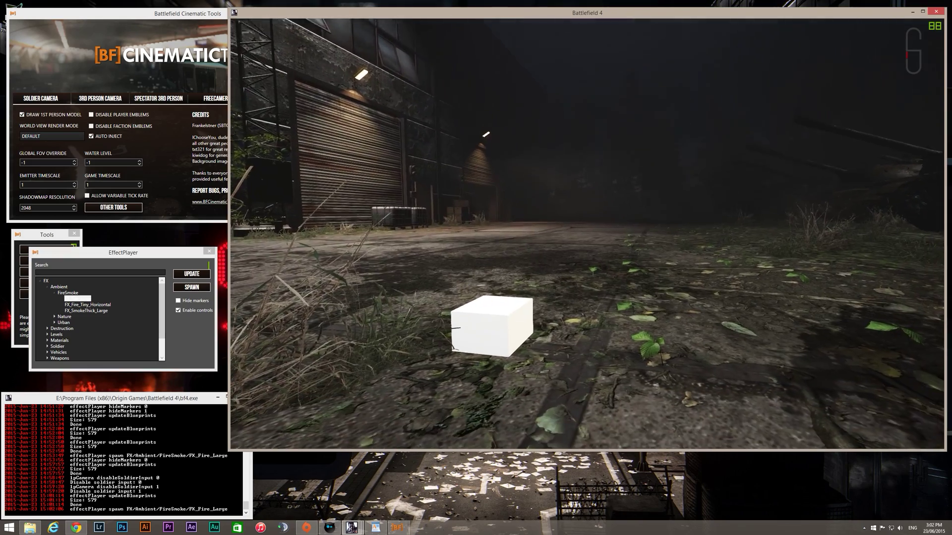
pyautogui.hotkey('alt', 'Tab')
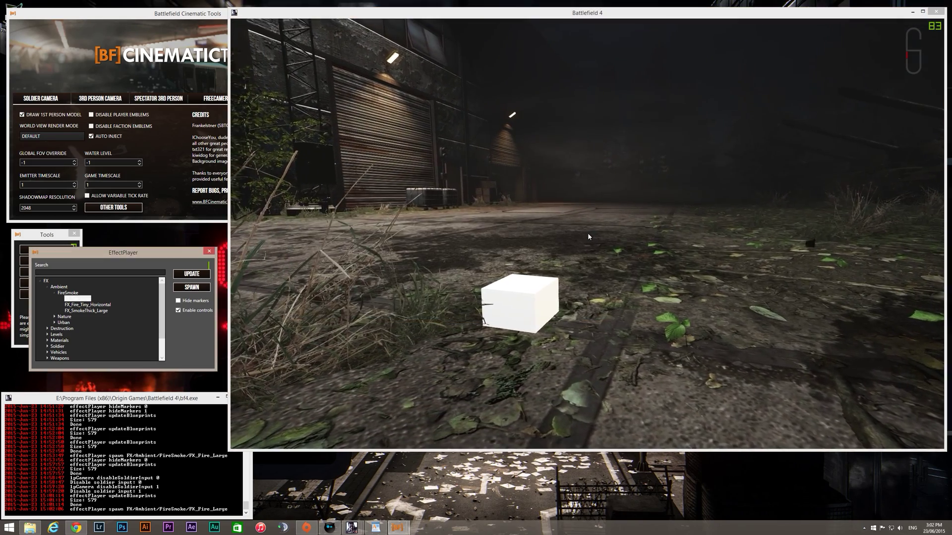
pyautogui.click(588, 233)
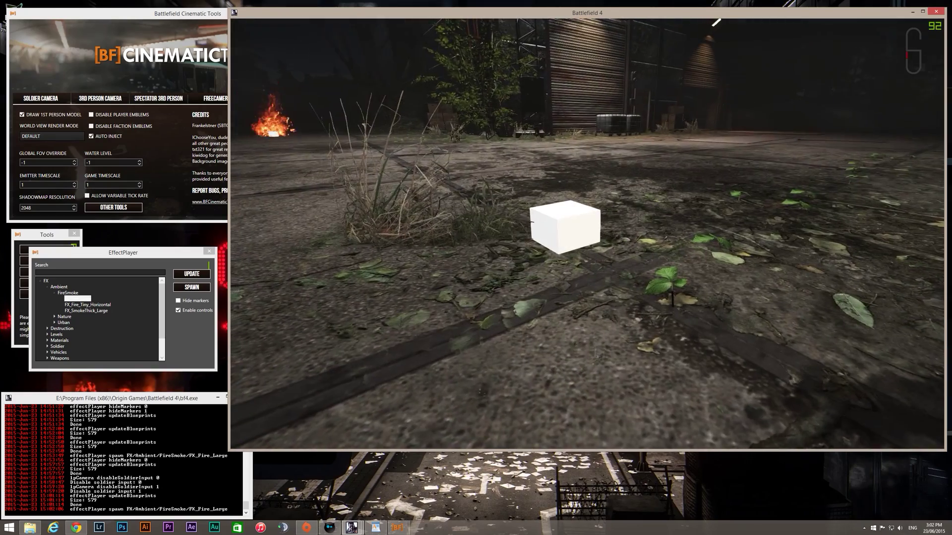
pyautogui.press('d')
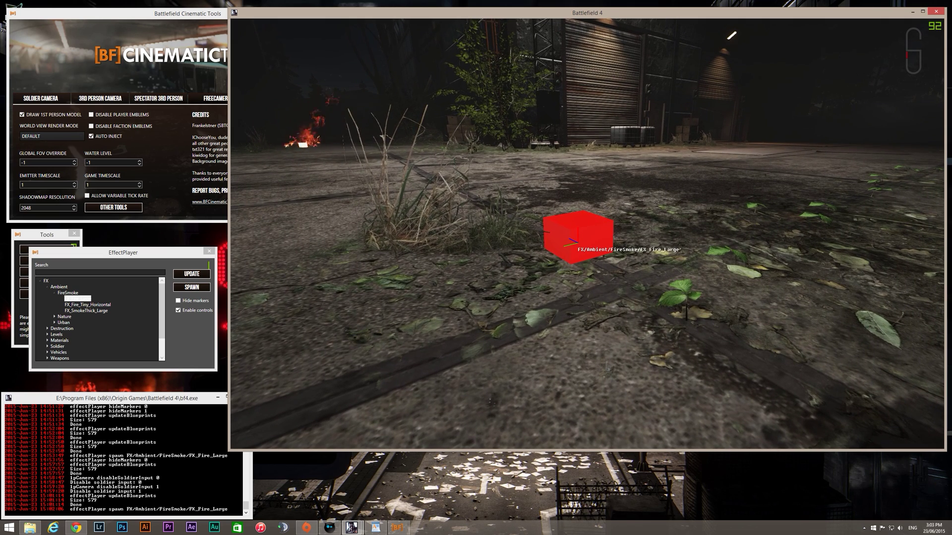
pyautogui.press('s')
pyautogui.hotkey('alt', 'Tab')
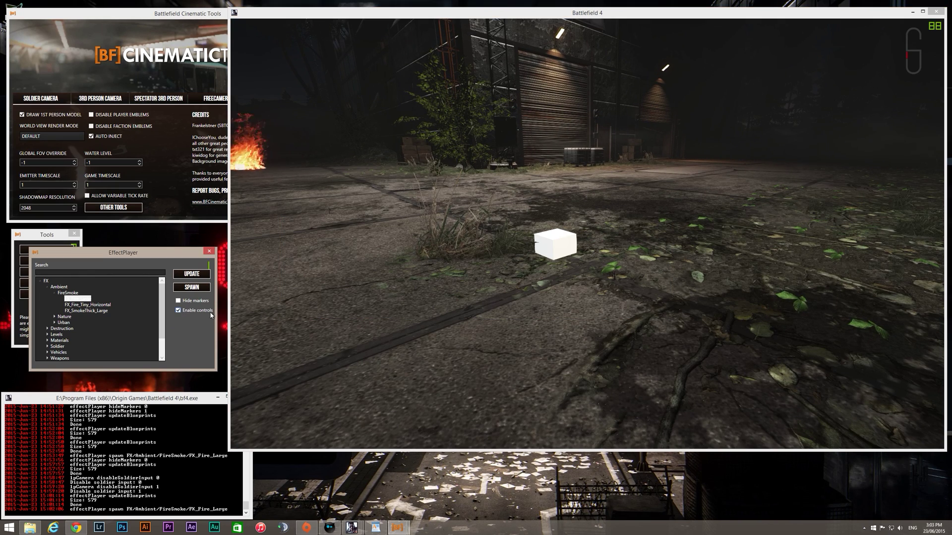
# Activate the spawned fire effect at its marker and pull the camera back to view it beside the warehouse.
pyautogui.click(449, 302)
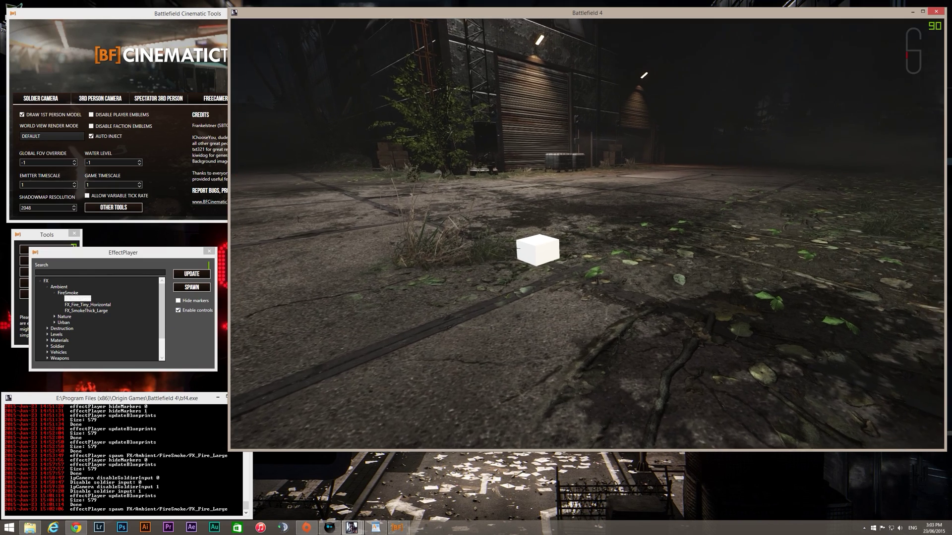
pyautogui.press('a')
pyautogui.press('e')
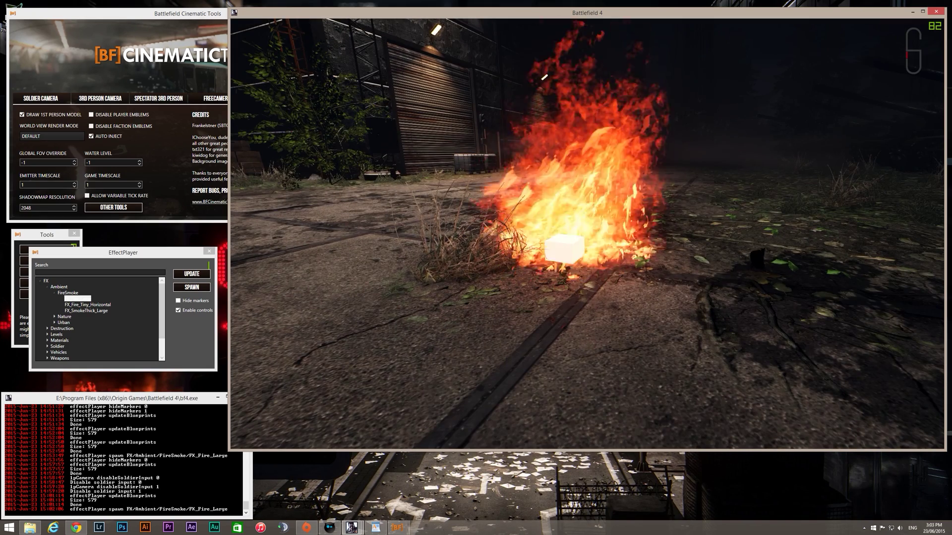
pyautogui.press('s')
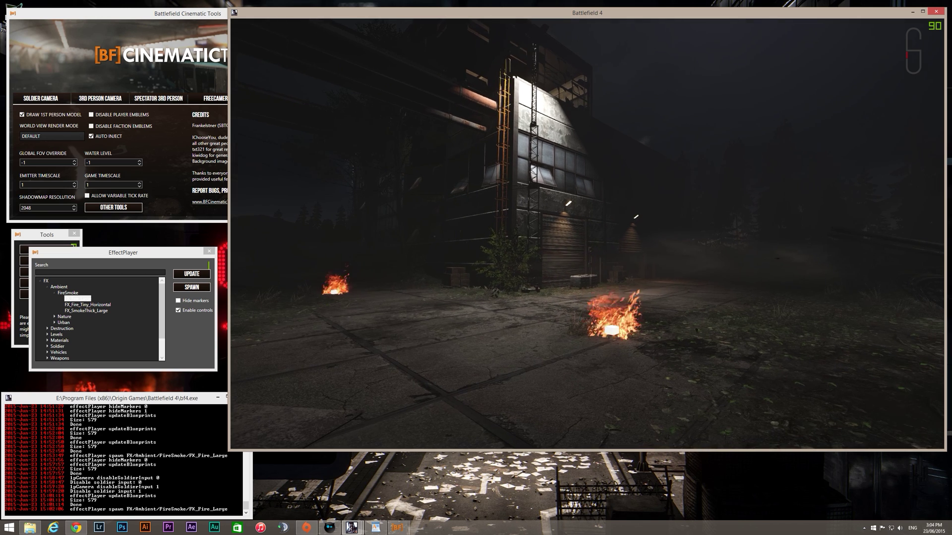
# Collapse the Ambient group, expand Levels and MP_Abandoned, and select FX_MacroDest_LevolutionWall.
pyautogui.hotkey('alt', 'Tab')
pyautogui.click(48, 288)
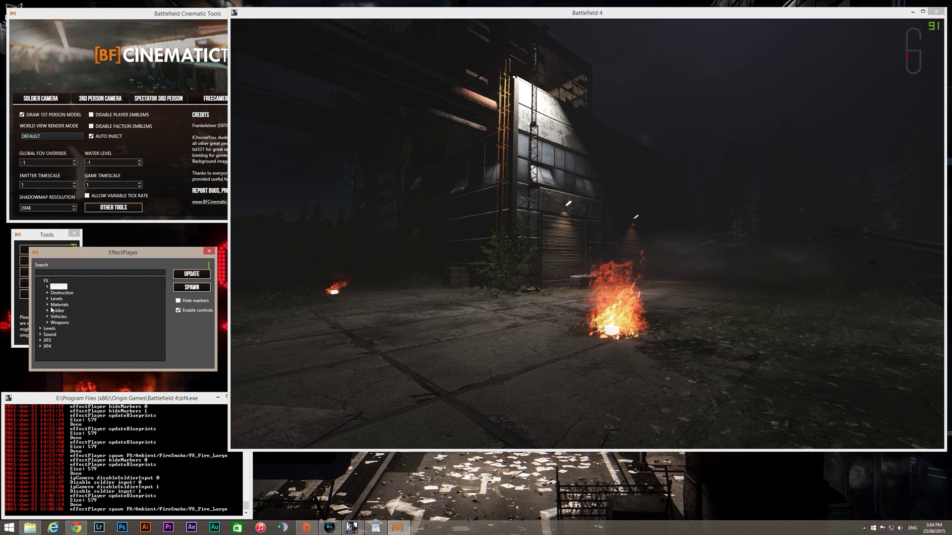
pyautogui.click(48, 299)
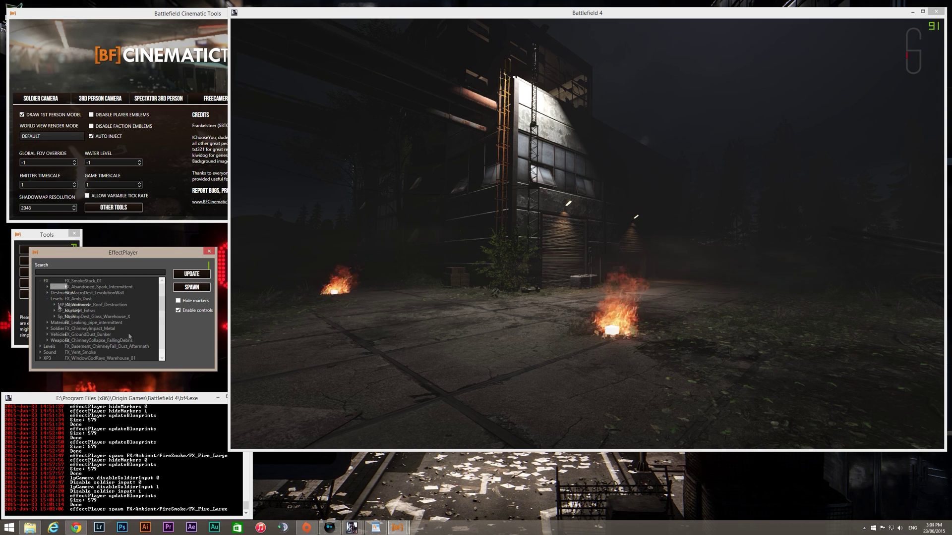
pyautogui.click(106, 293)
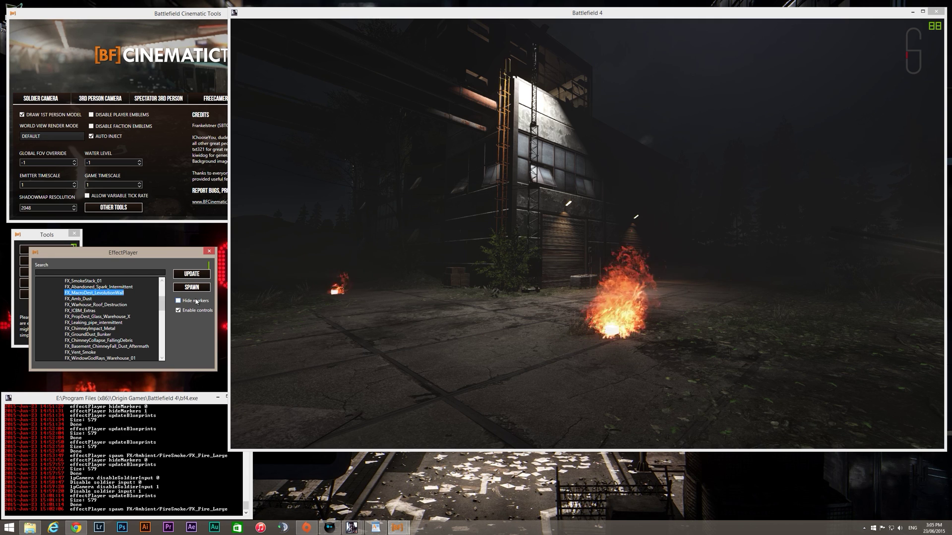
# Fly the game camera to the dark corrugated wall and spawn the selected FX_MacroDest_LevolutionWall effect there.
pyautogui.hotkey('alt', 'Tab')
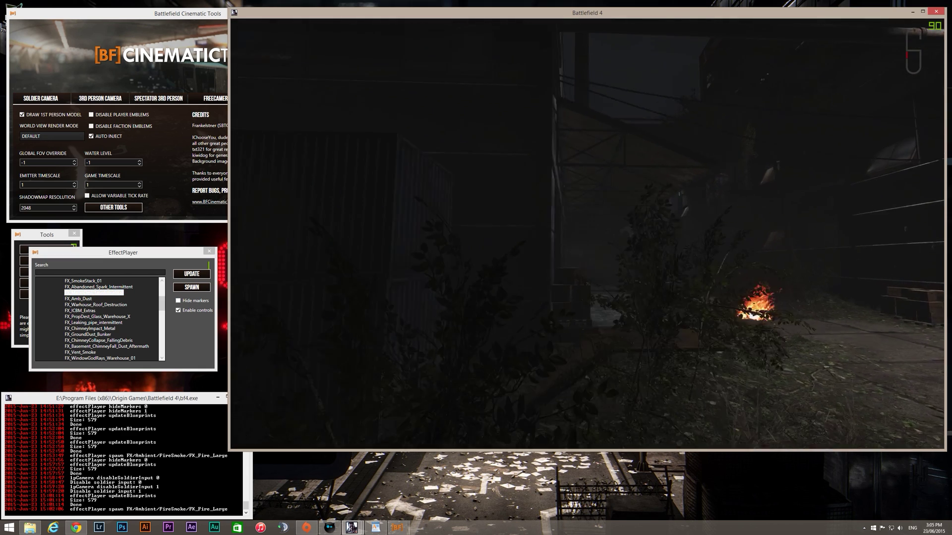
pyautogui.hotkey('alt', 'Tab')
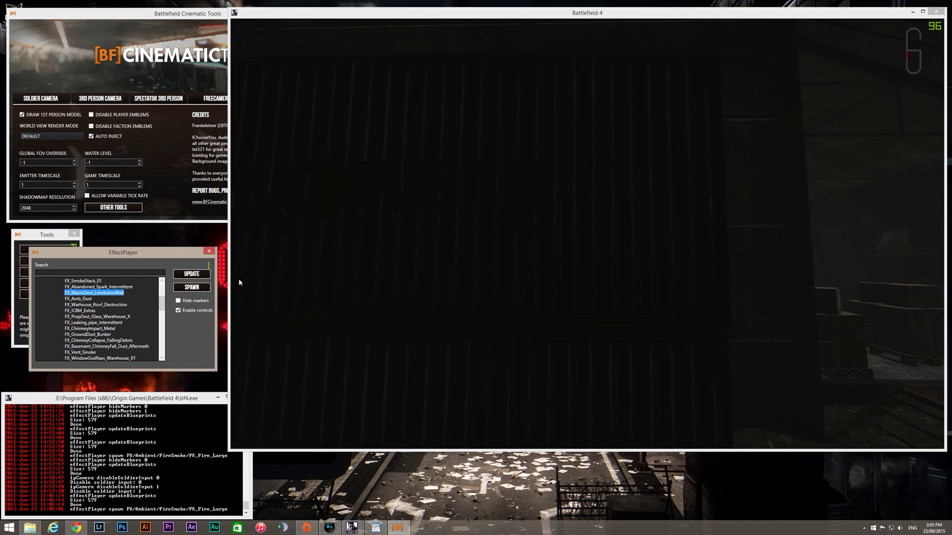
pyautogui.click(192, 288)
pyautogui.click(366, 295)
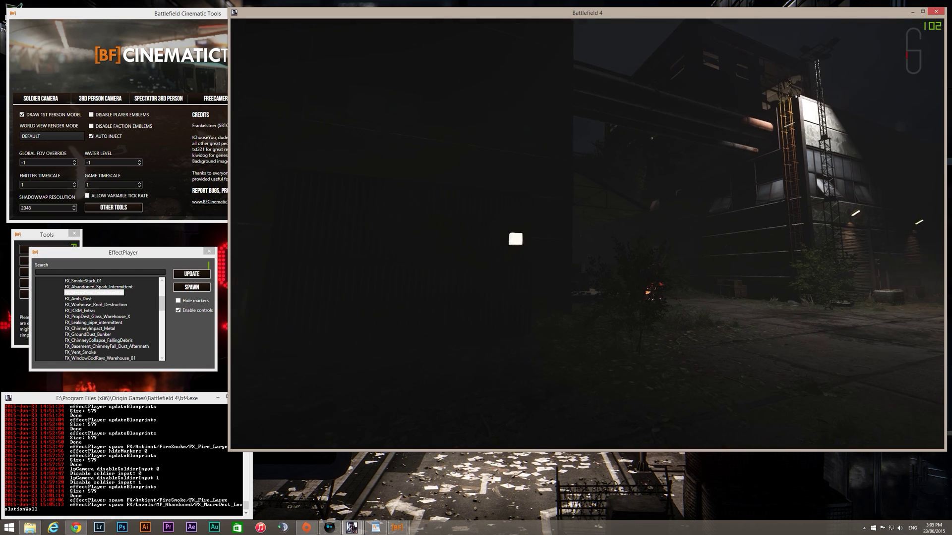
# Examine the wall destruction effect from several camera positions around its marker.
pyautogui.press('s')
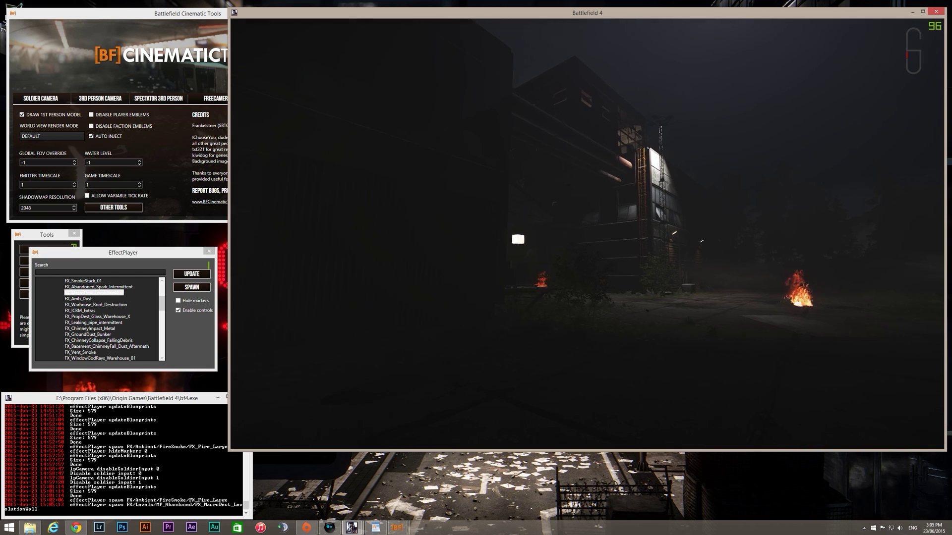
pyautogui.press('d')
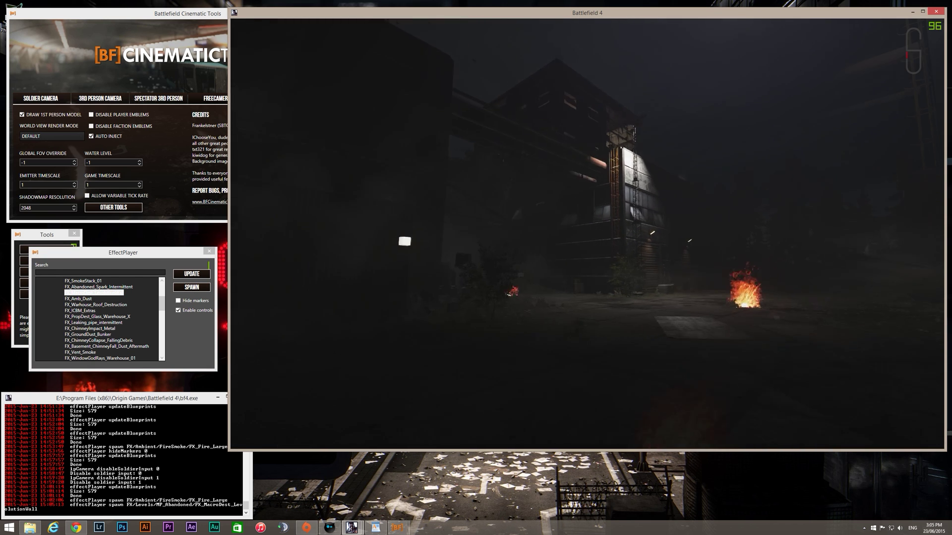
pyautogui.press('w')
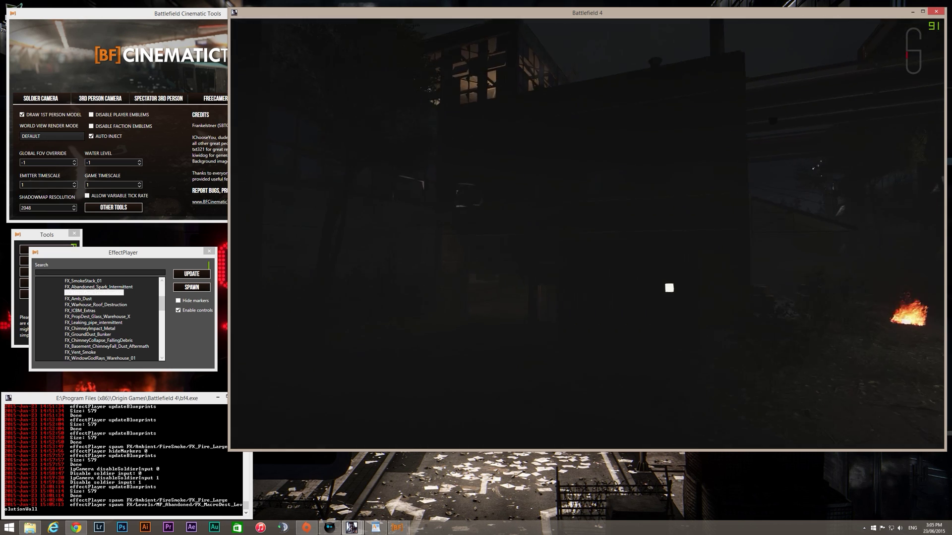
pyautogui.press('d')
pyautogui.press('s')
pyautogui.press('w')
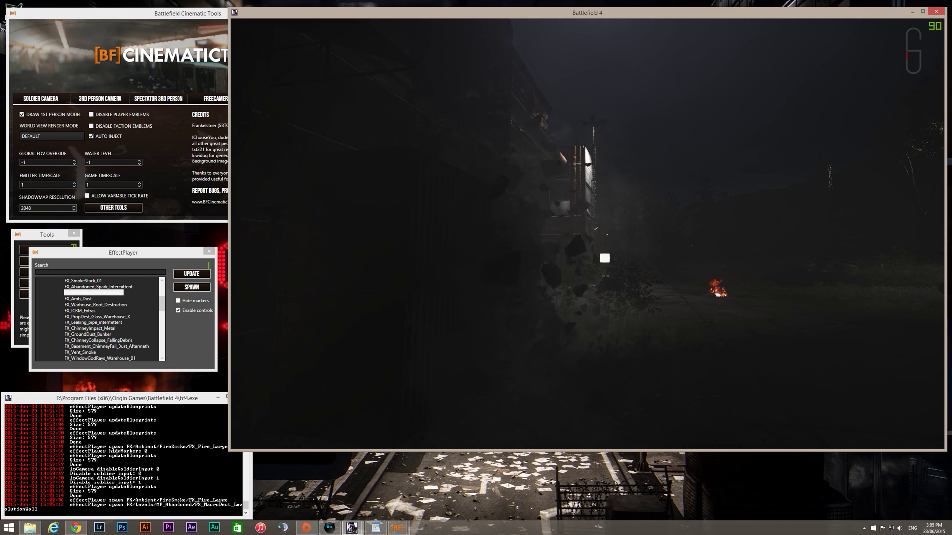
pyautogui.press('a')
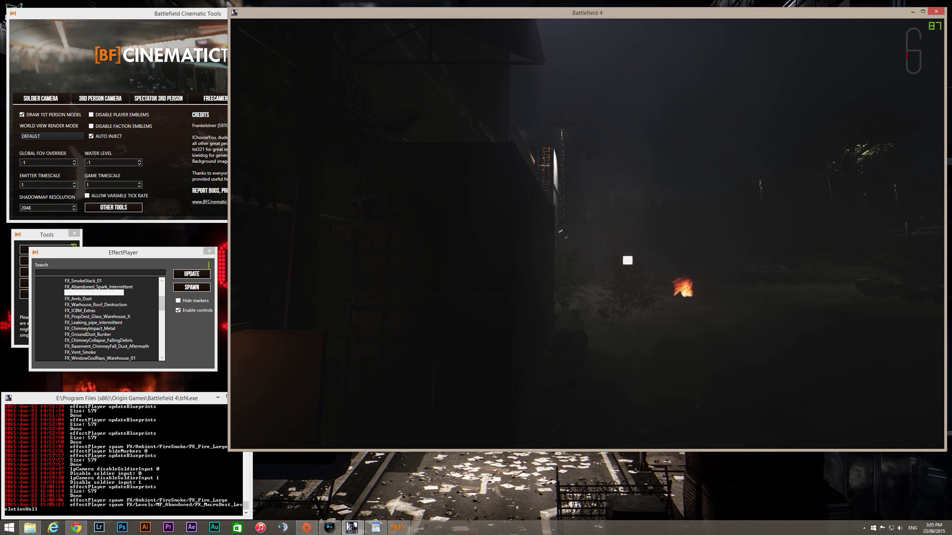
pyautogui.press('d')
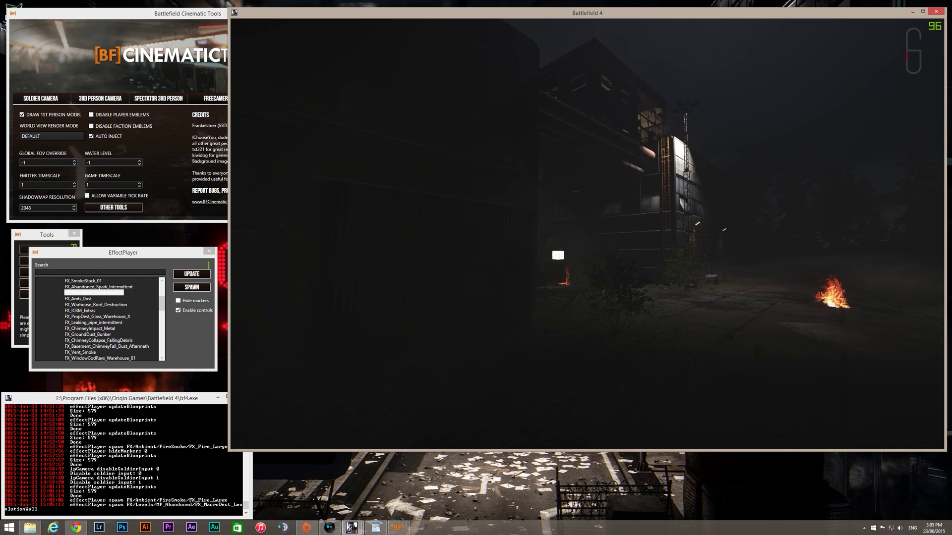
pyautogui.press('w')
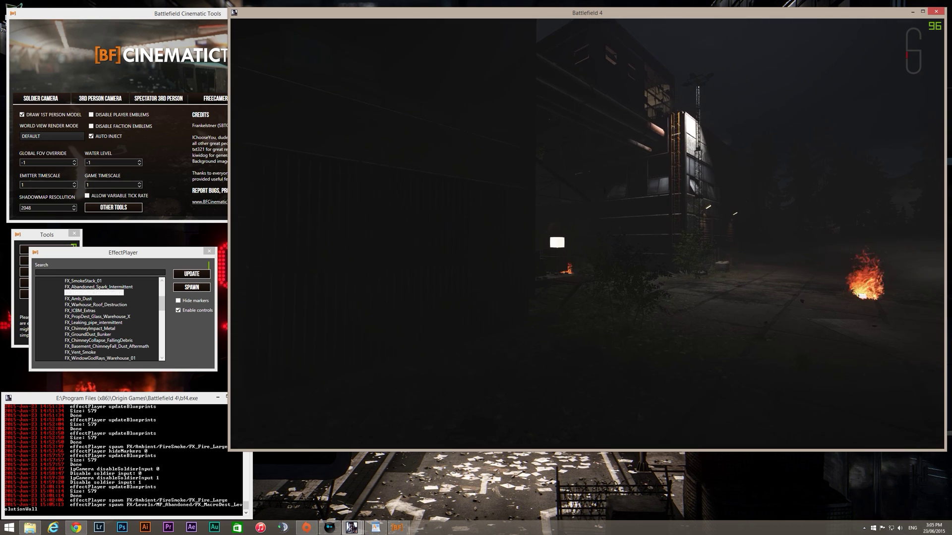
pyautogui.press('w')
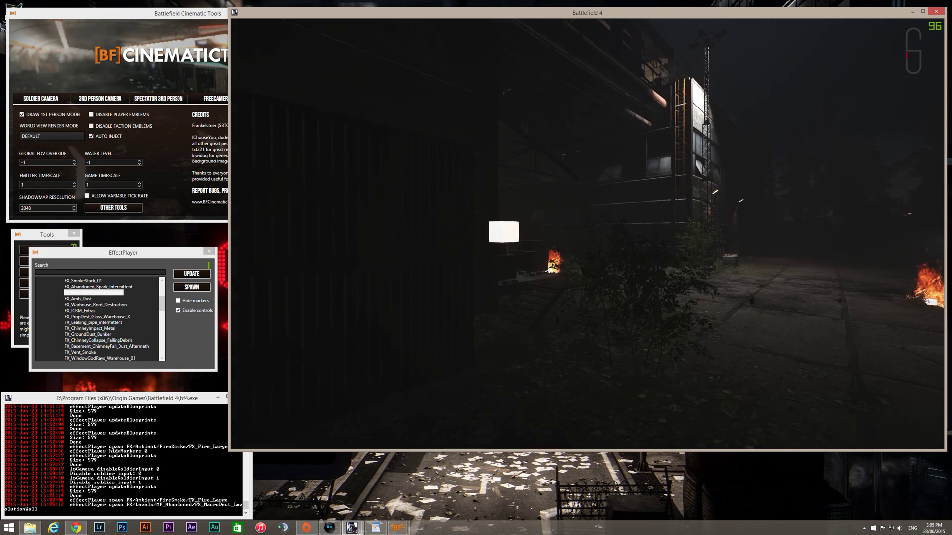
# Approach the FX_MacroDest_LevolutionWall marker, grab it, move it along the corrugated wall and release it.
pyautogui.press('w')
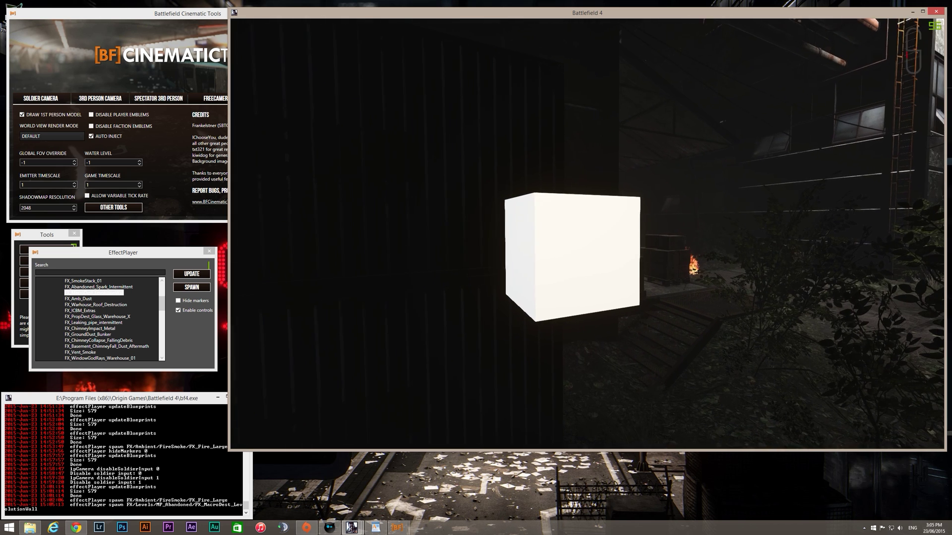
pyautogui.click(587, 234)
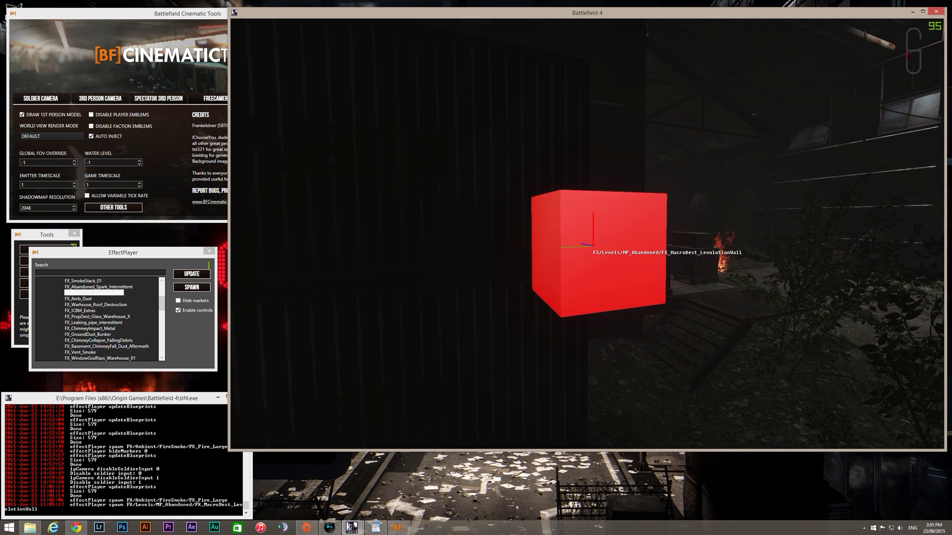
pyautogui.click(587, 234)
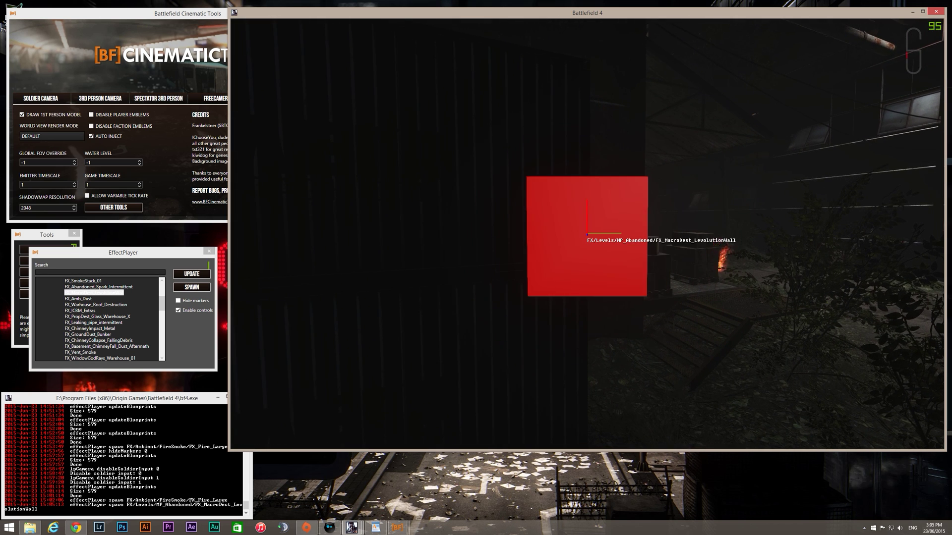
pyautogui.press('a')
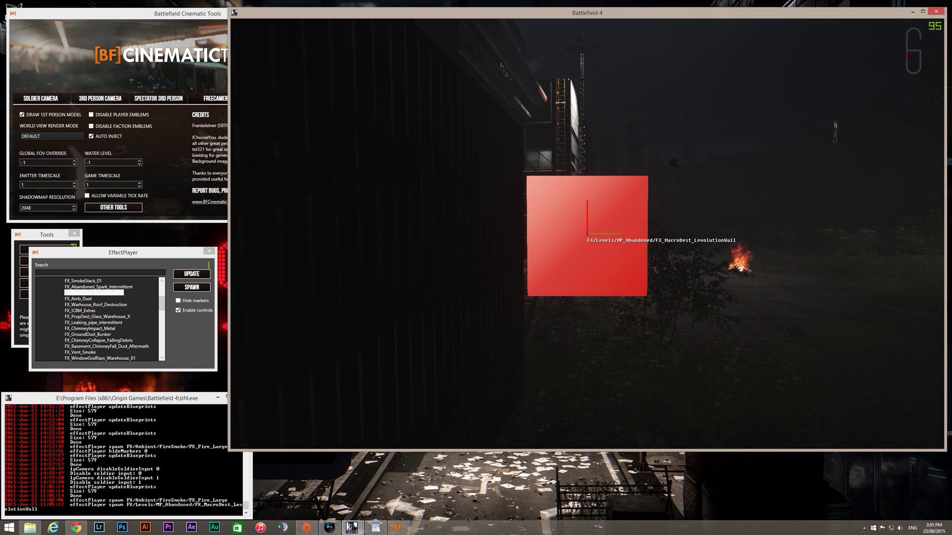
pyautogui.click(587, 234)
# Grab the FX_MacroDest_LevolutionWall marker again and rotate it to a tilted orientation in front of the wall.
pyautogui.press('d')
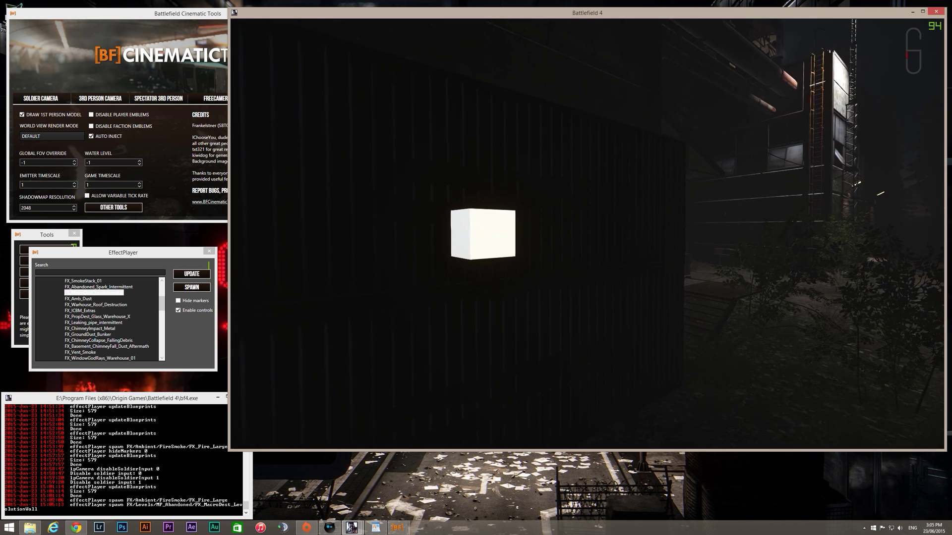
pyautogui.press('a')
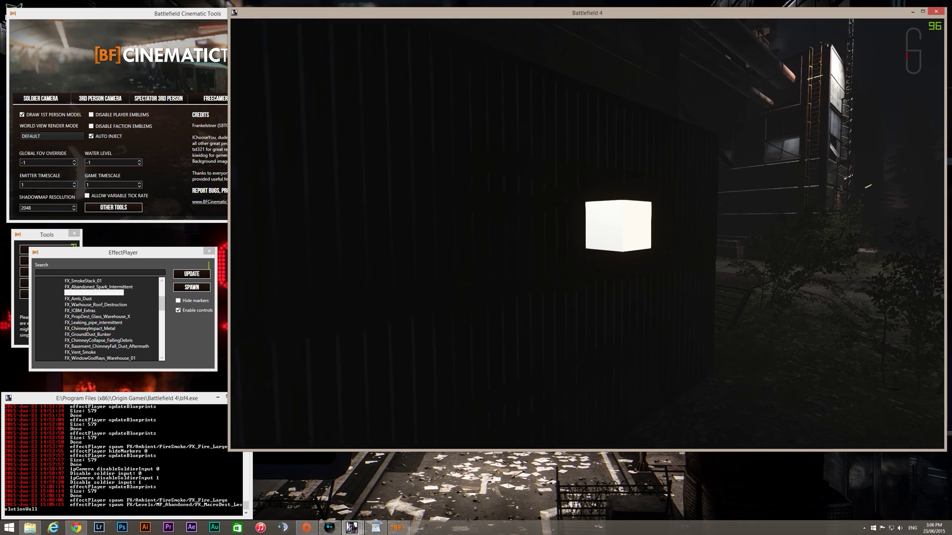
pyautogui.click(588, 234)
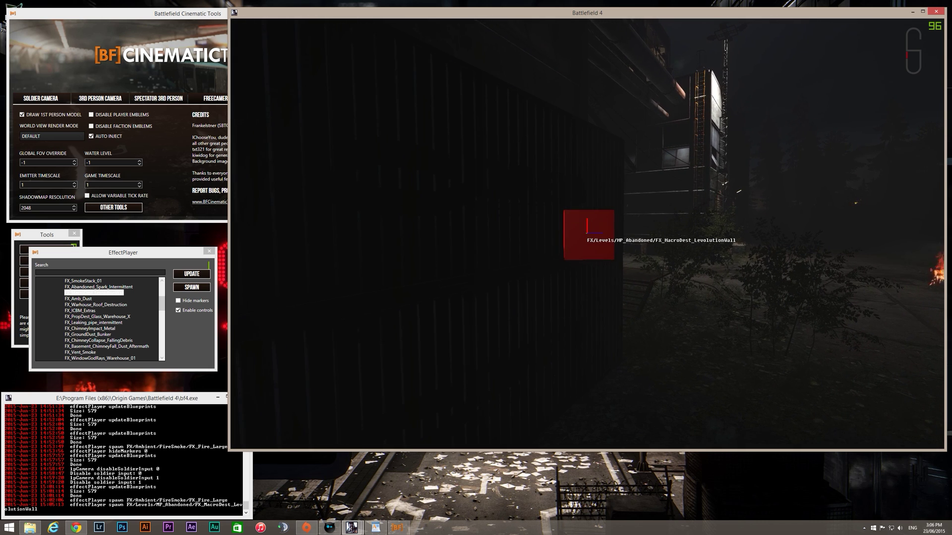
pyautogui.rightClick(588, 234)
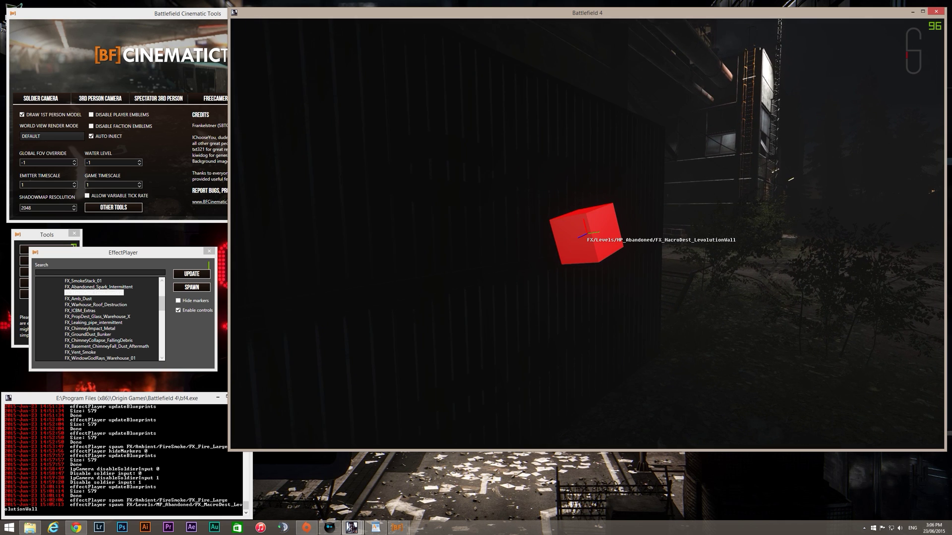
pyautogui.press('s')
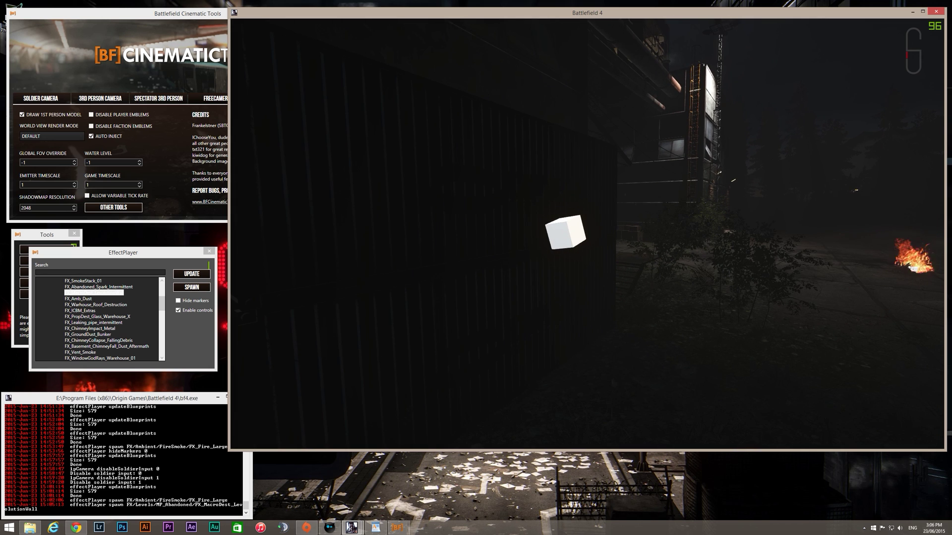
# Examine the destruction effect in its tilted orientation from several camera positions around the wall.
pyautogui.press('a')
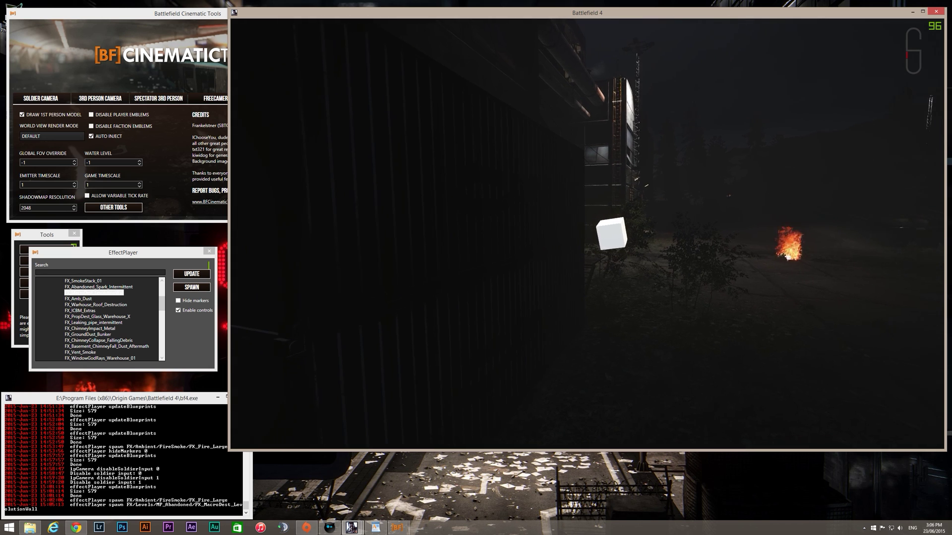
pyautogui.press('d')
pyautogui.press('d')
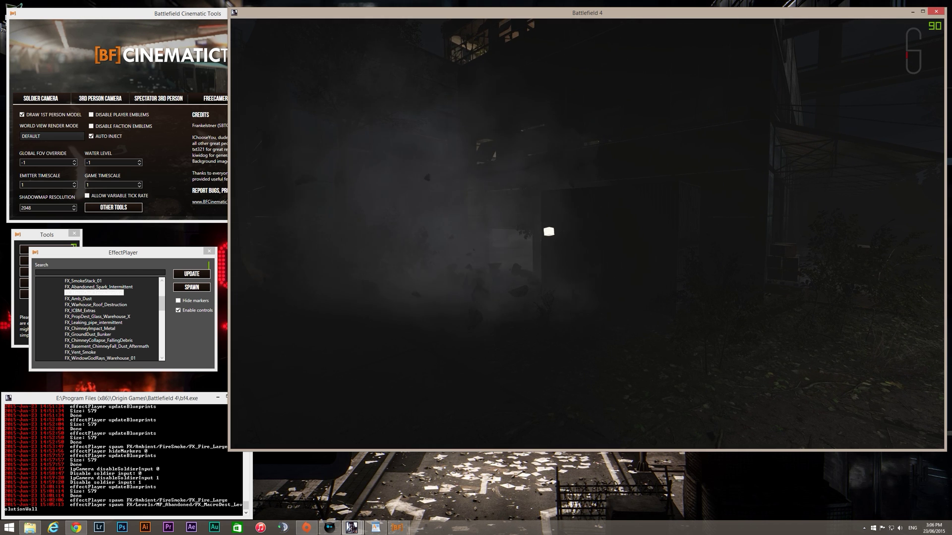
pyautogui.press('a')
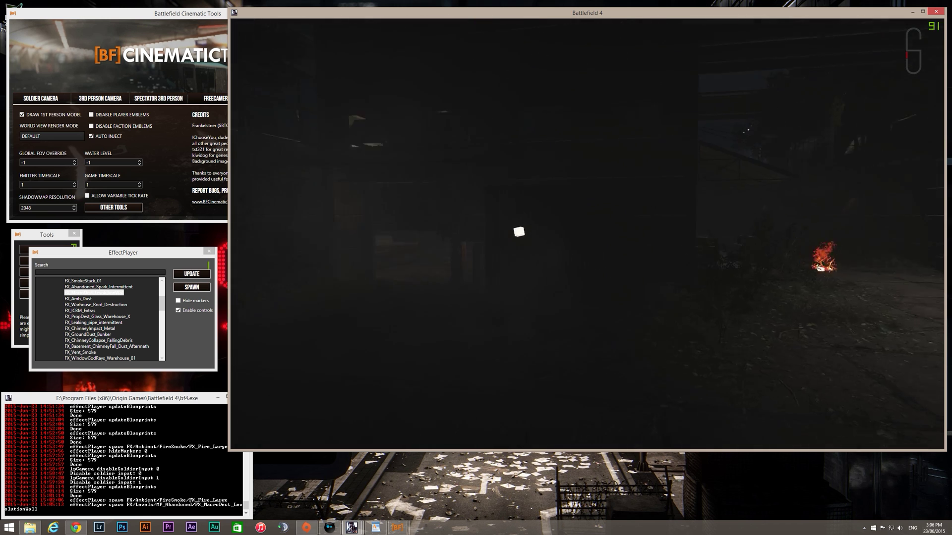
pyautogui.press('w')
pyautogui.press('w')
# Spawn the selected FX_Explosion_TomaHawk effect on the pavement in front of the two fires.
pyautogui.hotkey('alt', 'Tab')
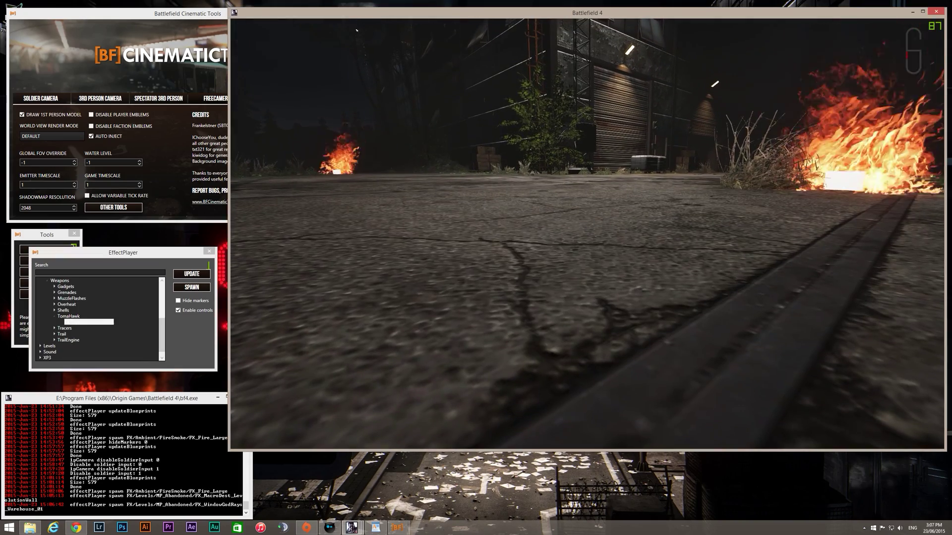
pyautogui.hotkey('alt', 'Tab')
pyautogui.click(196, 288)
pyautogui.click(434, 284)
pyautogui.press('s')
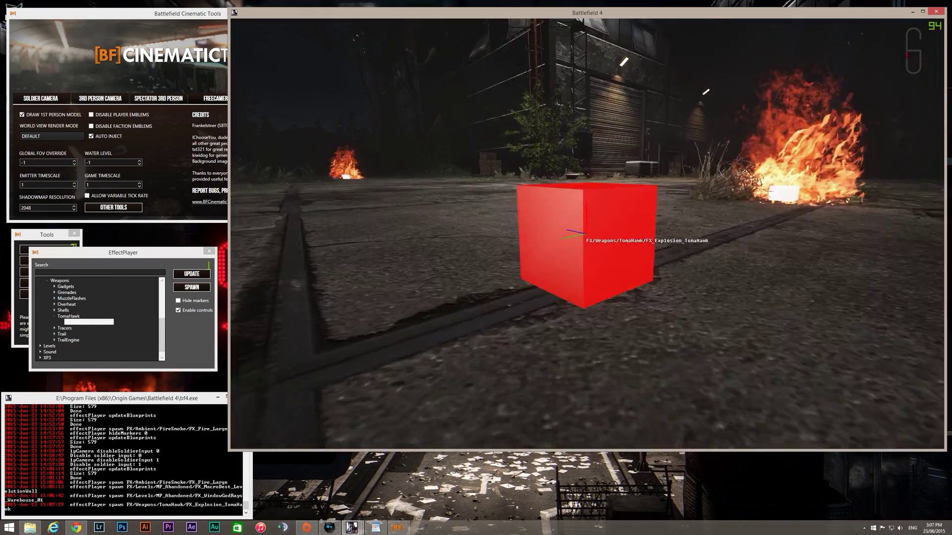
# Pull the game camera far back to overlook the whole industrial site and hide the effect markers.
pyautogui.press('s')
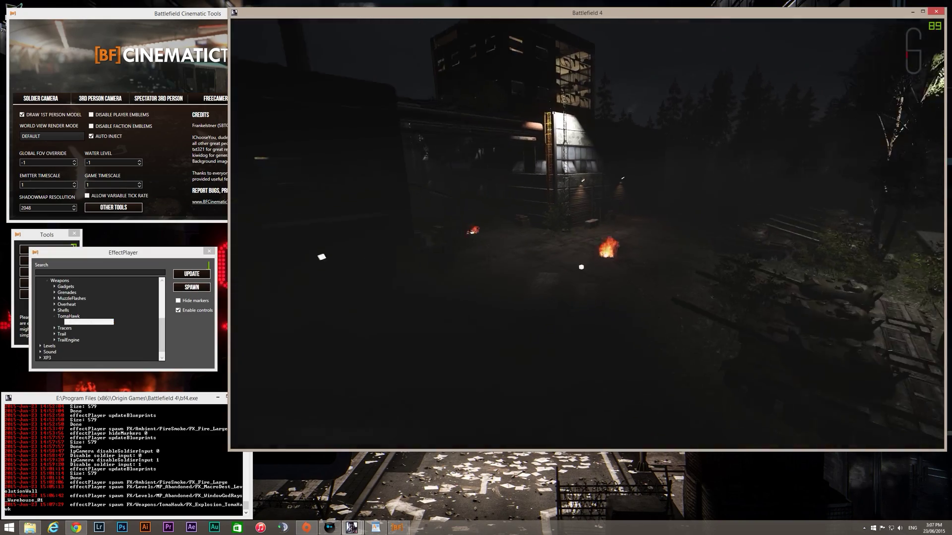
pyautogui.press('s')
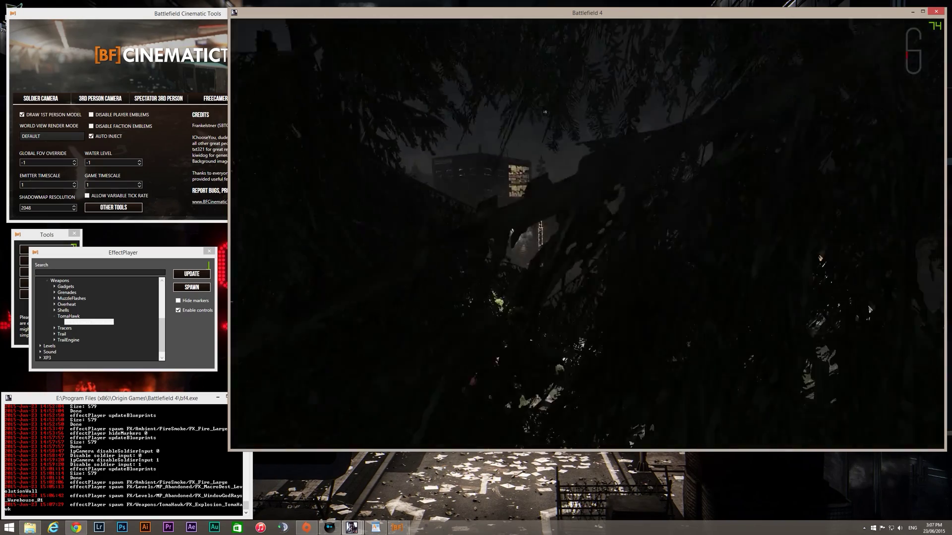
pyautogui.hotkey('alt', 'Tab')
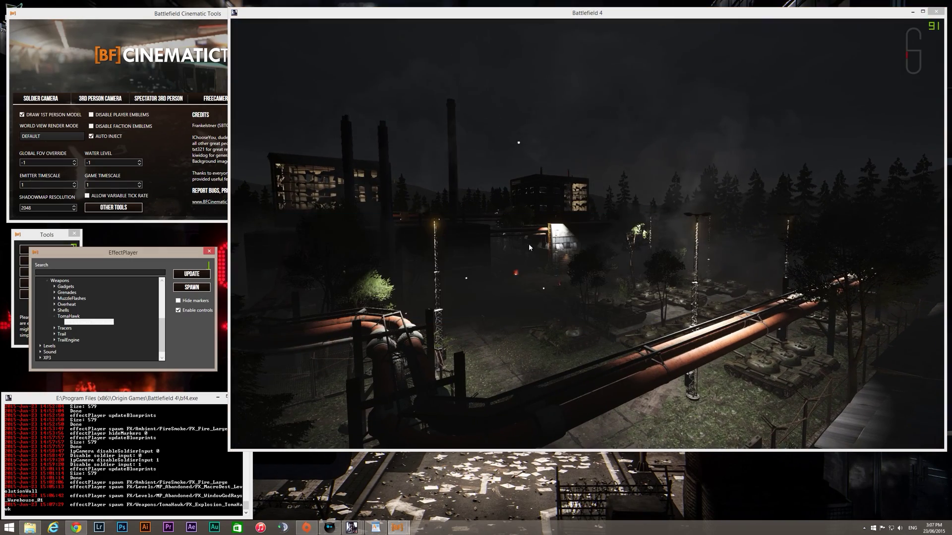
pyautogui.click(179, 301)
pyautogui.hotkey('alt', 'Tab')
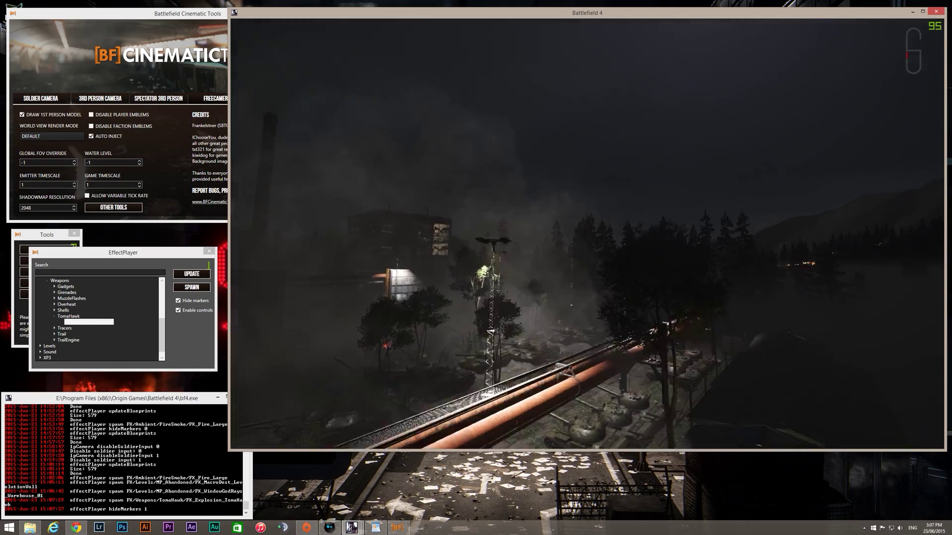
# View the spawned effects from a distance by flying the camera back high above the courtyard and containers.
pyautogui.press('s')
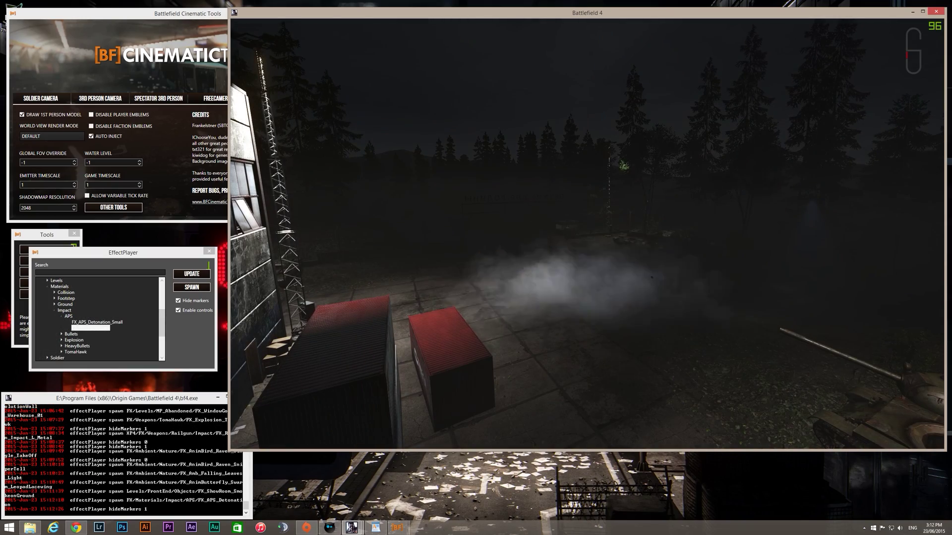
pyautogui.press('s')
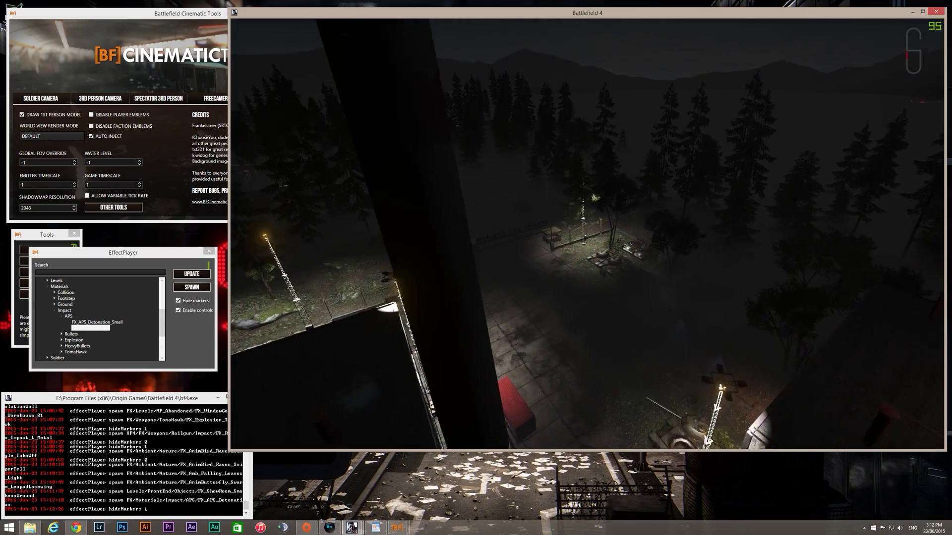
pyautogui.press('d')
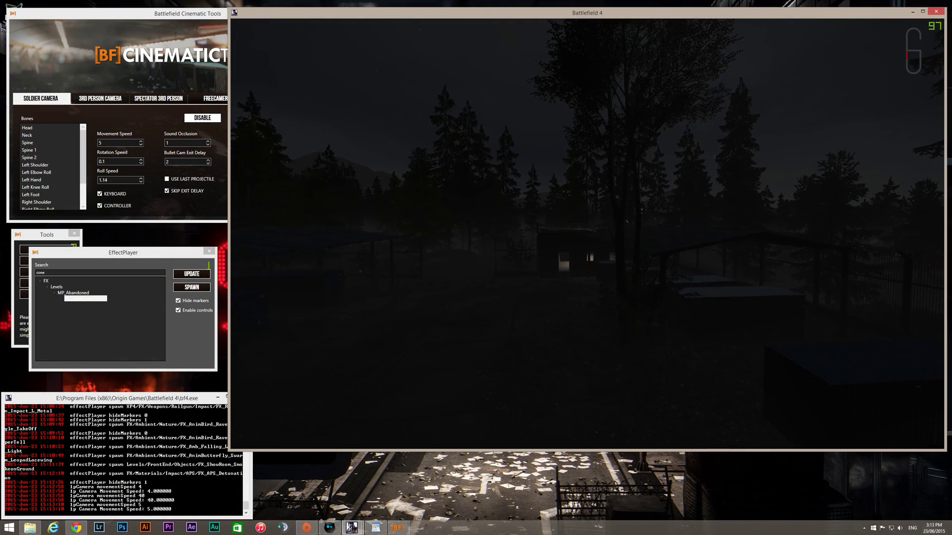
# Fly the camera across the dark site to the round tower and examine the lamps' light cones beneath its metal canopy.
pyautogui.press('w')
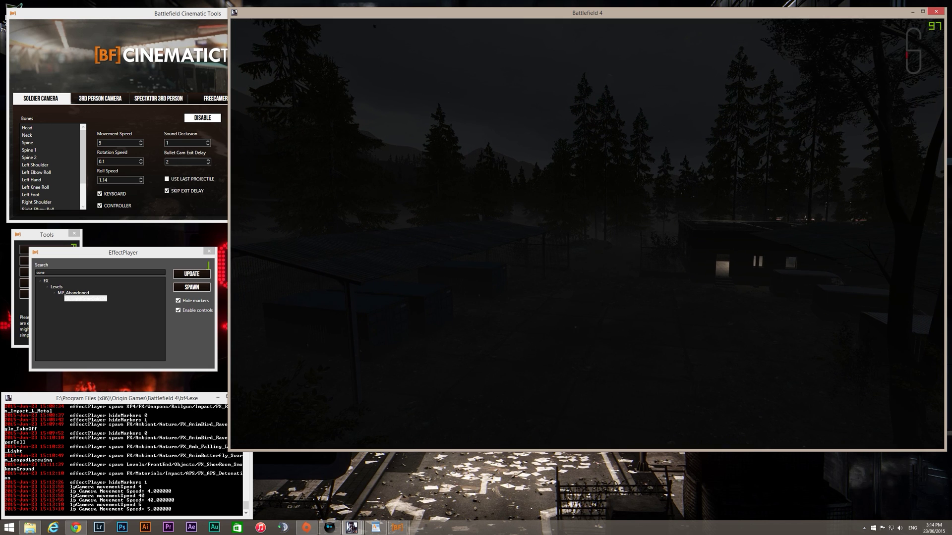
pyautogui.press('s')
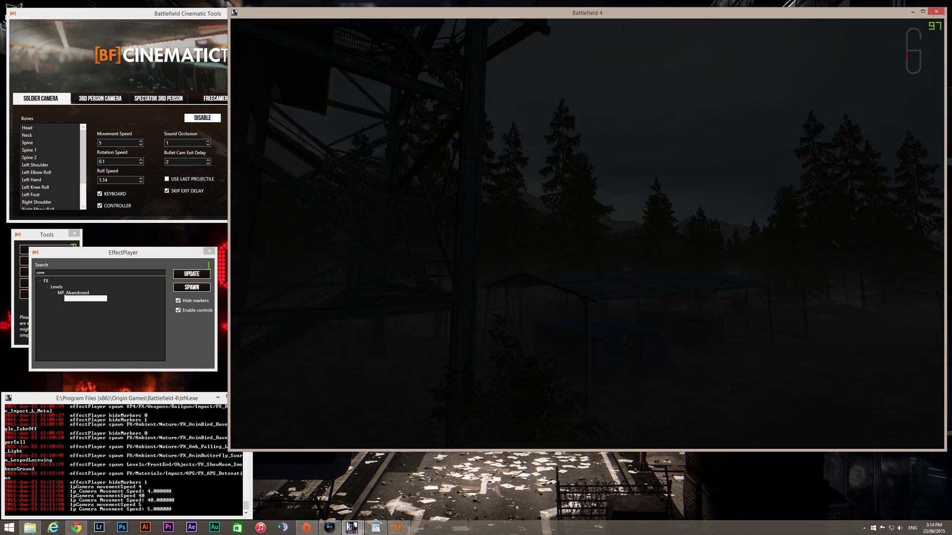
pyautogui.press('w')
pyautogui.press('w')
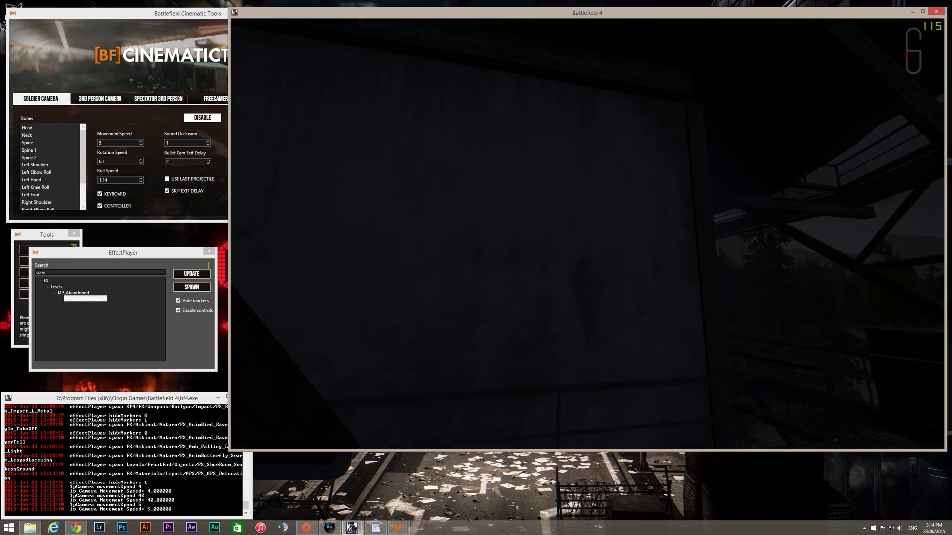
pyautogui.press('w')
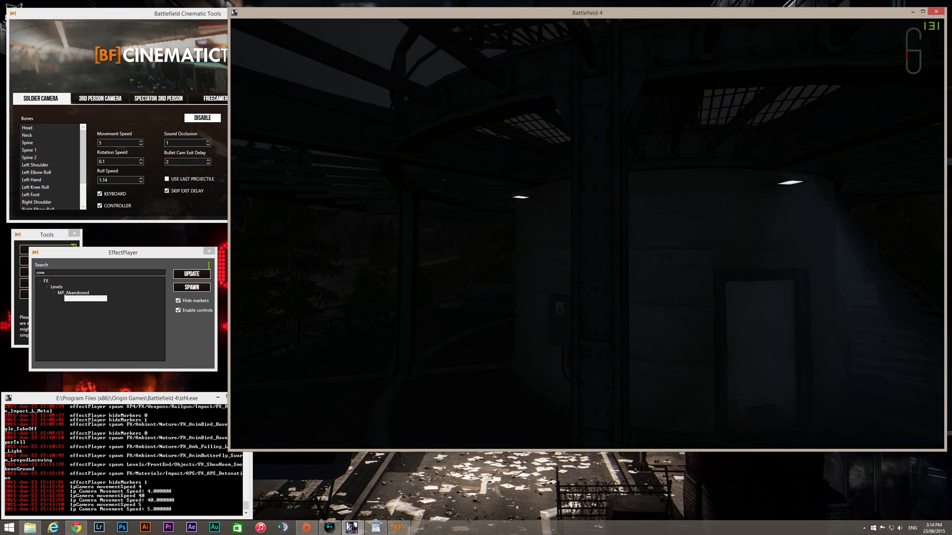
pyautogui.press('s')
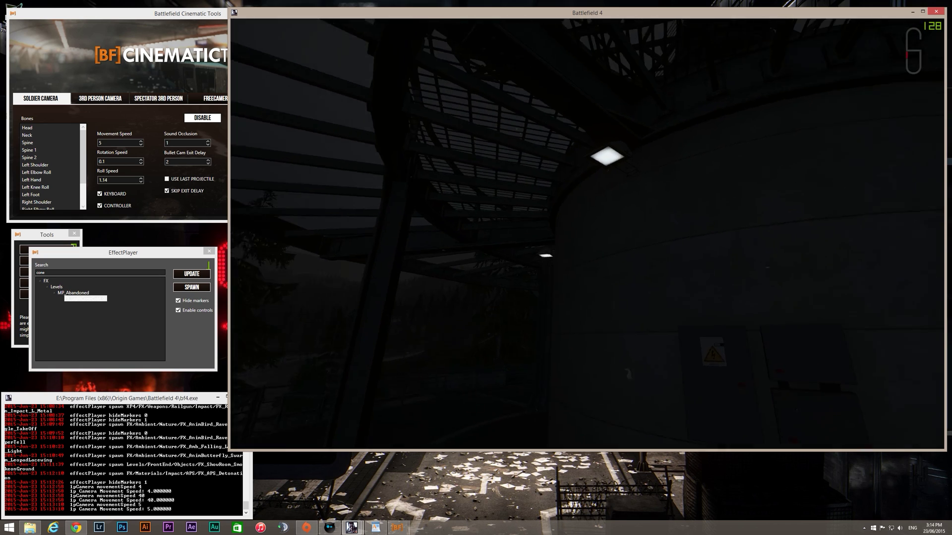
pyautogui.press('w')
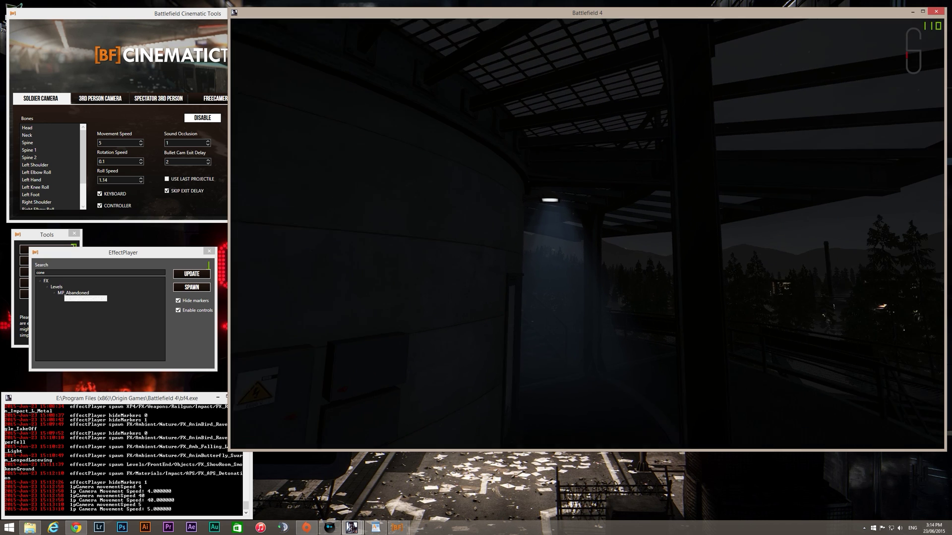
pyautogui.press('w')
pyautogui.press('s')
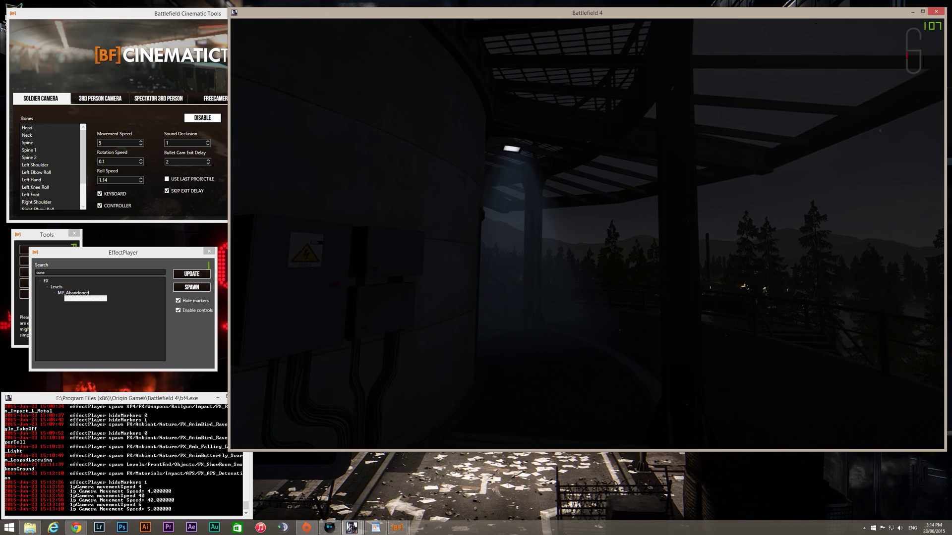
# Leave the game view and switch to File Explorer.
pyautogui.hotkey('alt', 'Tab')
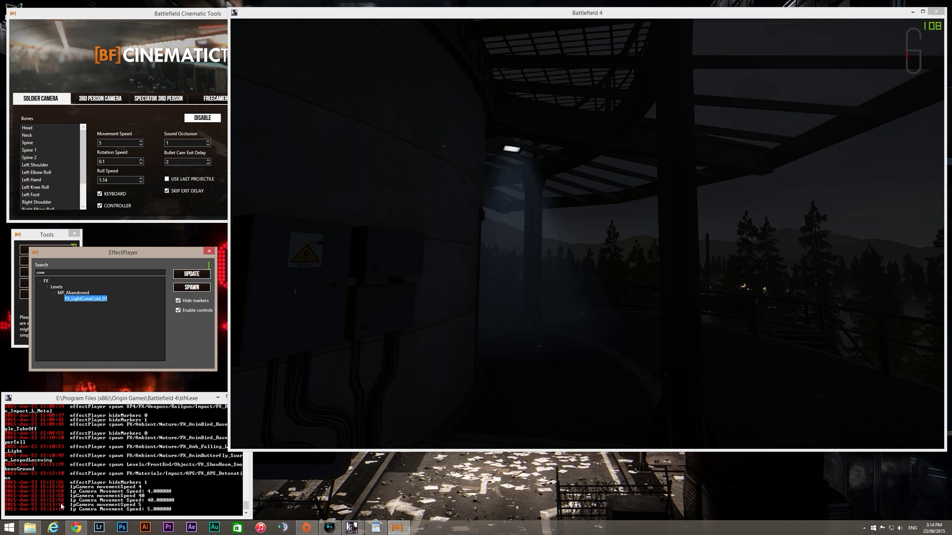
pyautogui.click(33, 532)
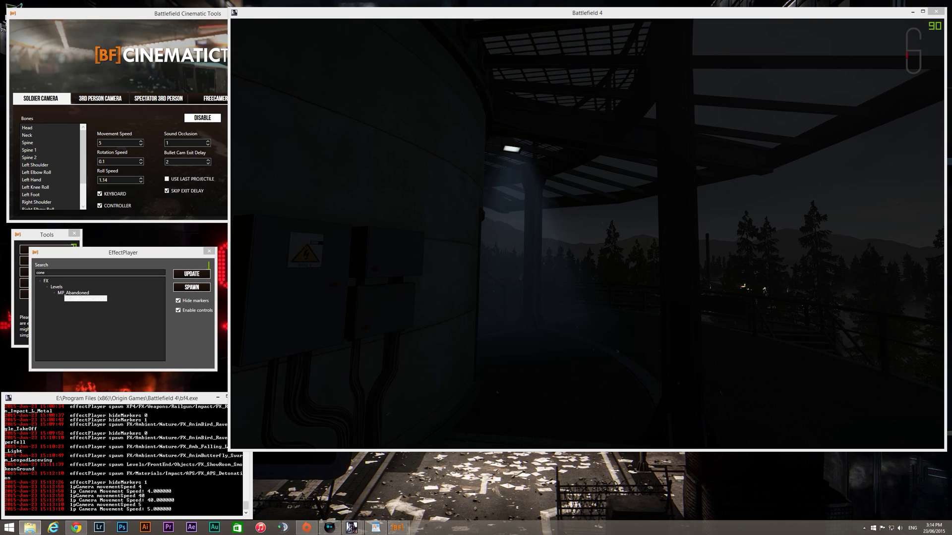